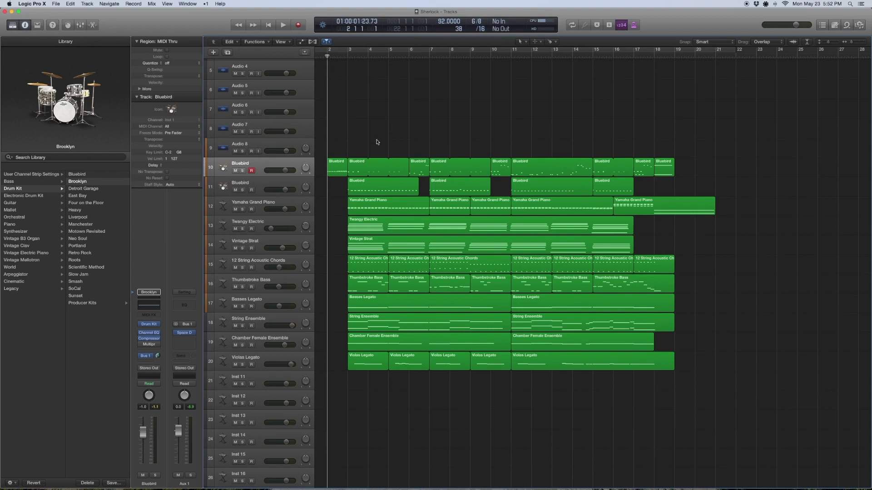
Step: Play the Sherlock arrangement from bar 2 through to about bar 21, then stop
key(space)
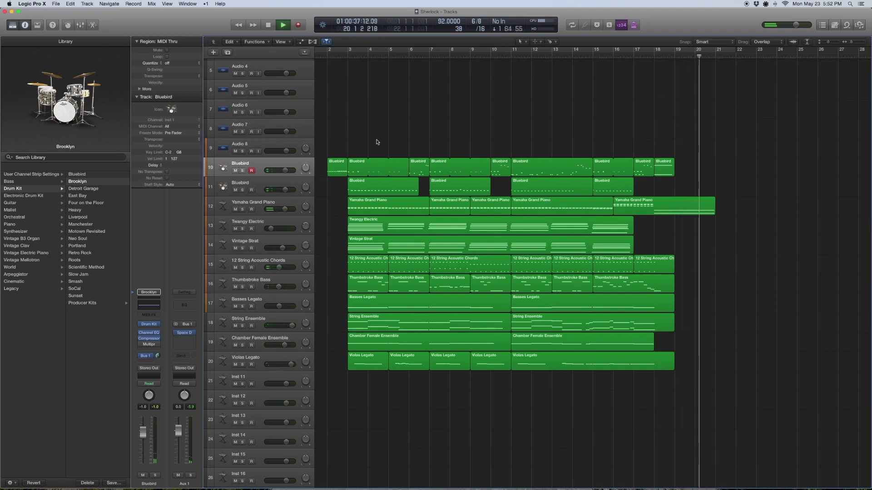
key(space)
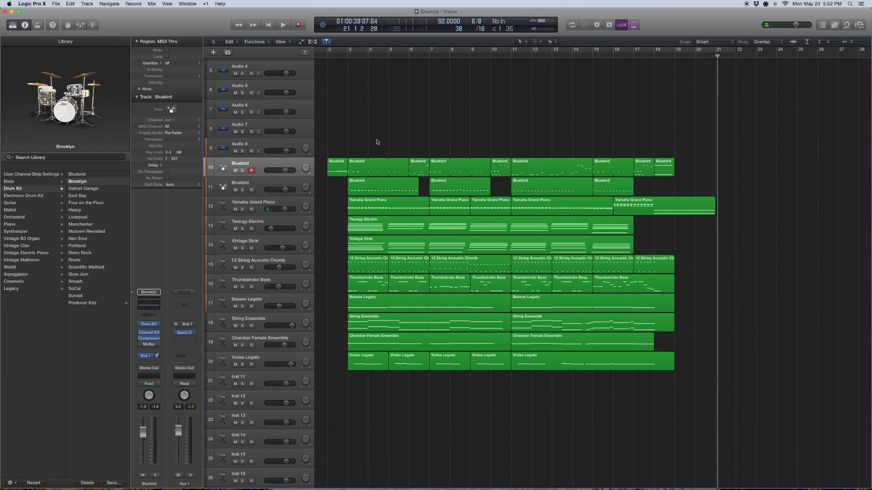
click(268, 163)
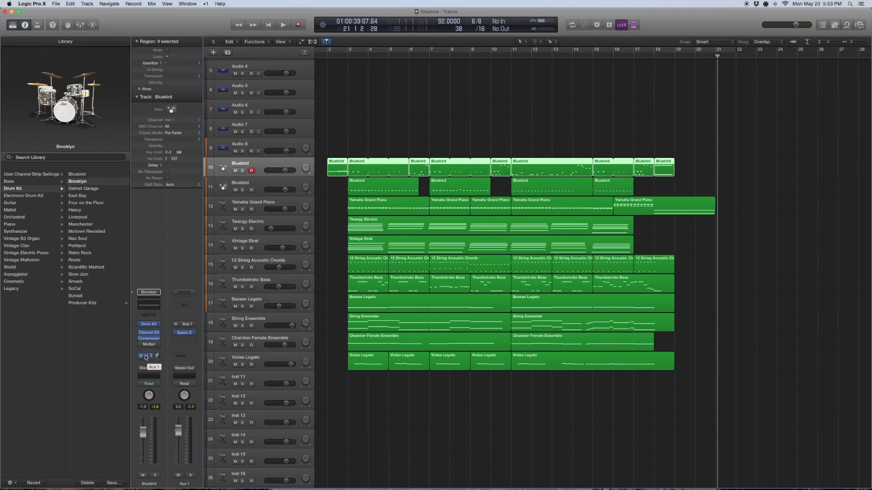
click(186, 334)
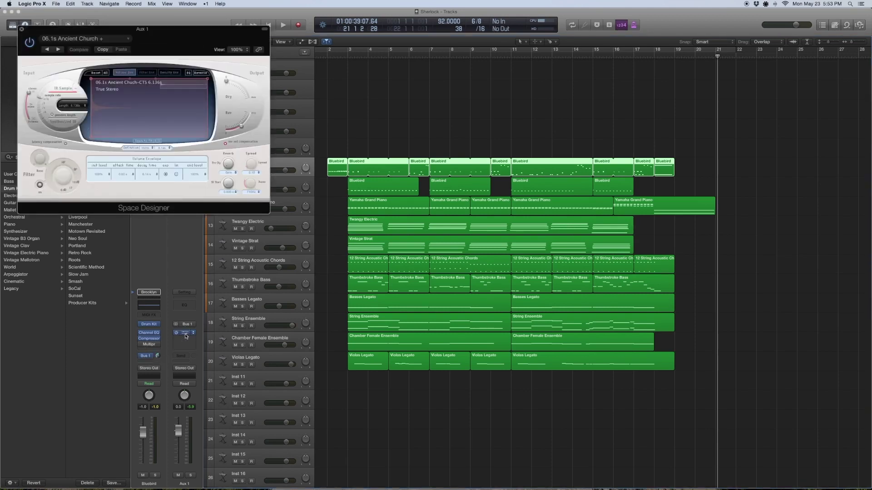
click(122, 42)
mouse_move(86, 160)
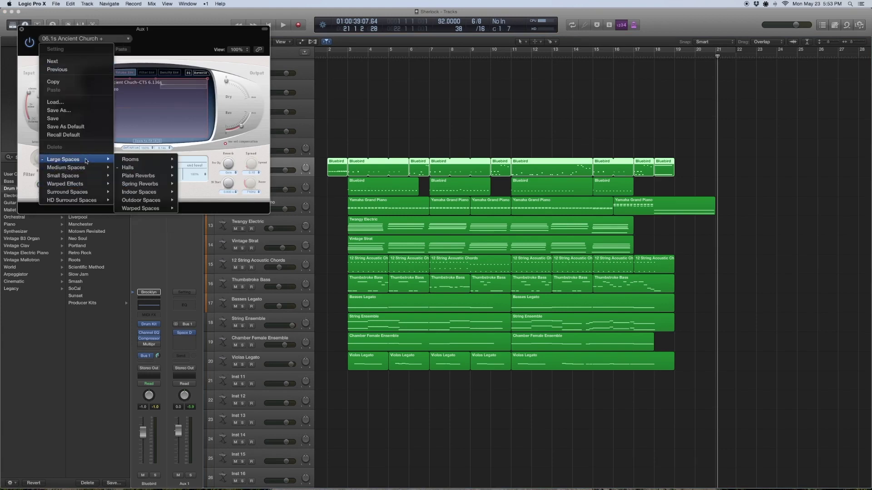
mouse_move(146, 169)
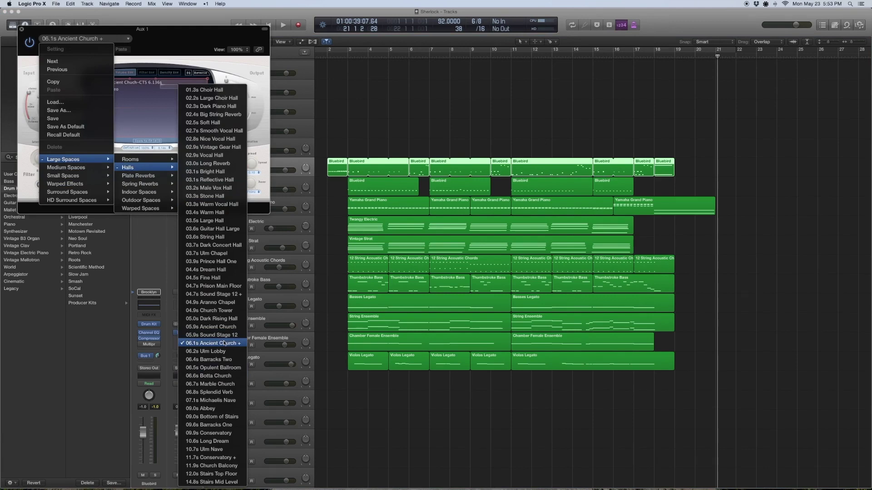
click(21, 30)
click(22, 30)
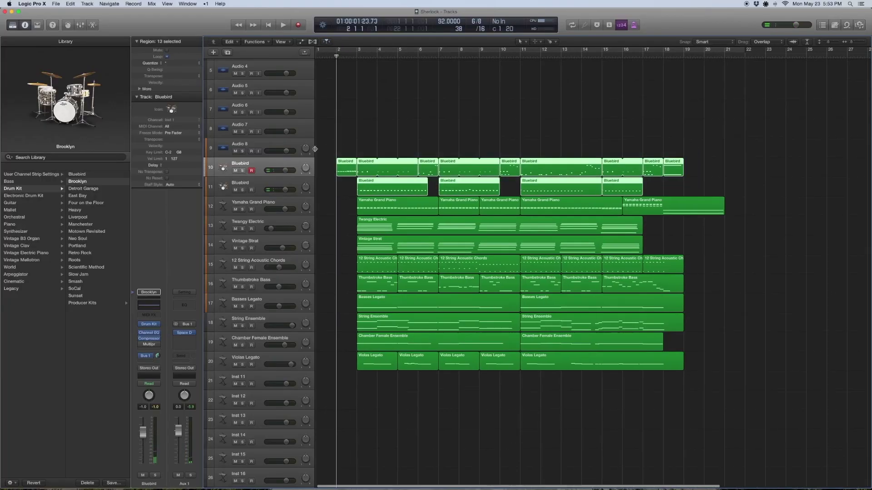
Step: Open the first Bluebird region in the Piano Roll and zoom in on its notes
click(350, 135)
click(341, 163)
double_click(342, 162)
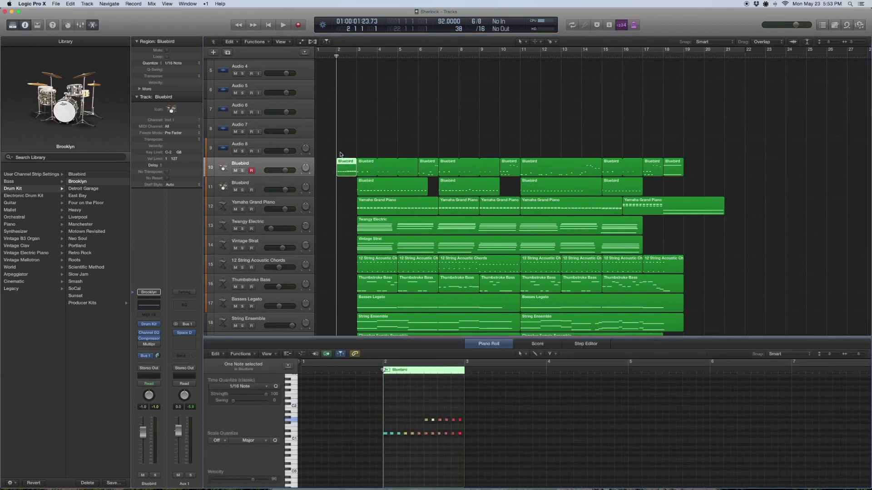
scroll(377, 281, down, 2)
click(390, 441)
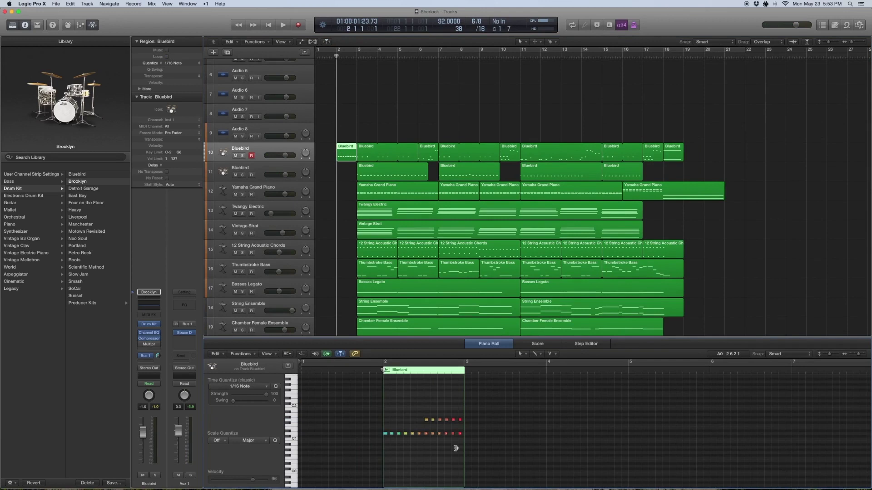
drag(484, 451, 371, 403)
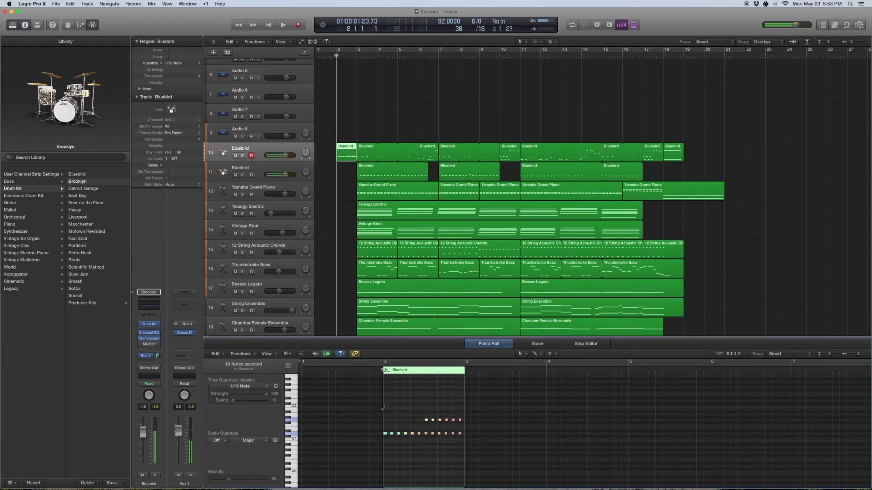
drag(482, 451, 370, 393)
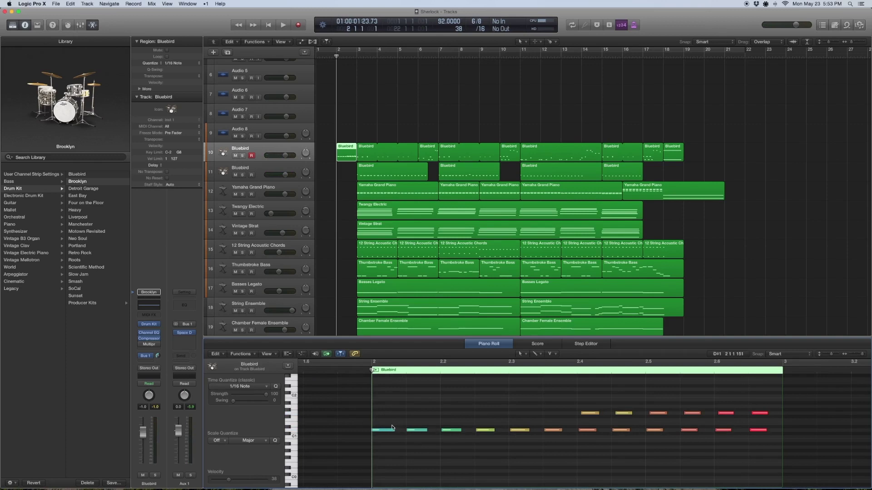
Step: Select the lower- and upper-row notes, play them soloed, then turn solo off
drag(389, 426, 634, 443)
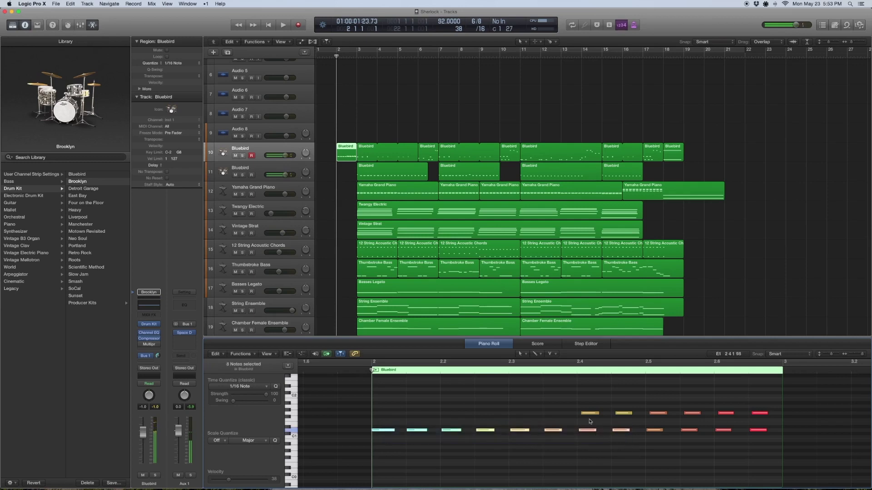
drag(589, 420, 767, 408)
key(ctrl+s)
key(space)
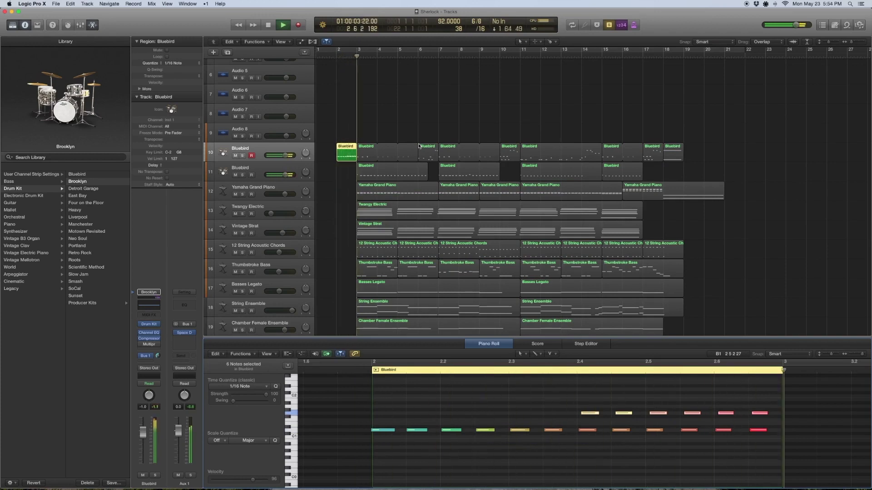
key(space)
key(ctrl+s)
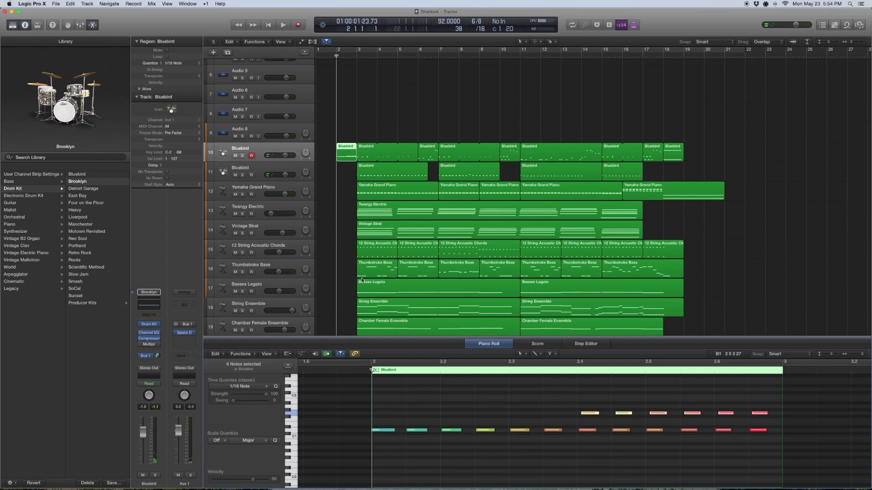
Step: Select only the first Bluebird region and expand More in the Region inspector
drag(349, 112, 687, 178)
click(342, 154)
click(139, 90)
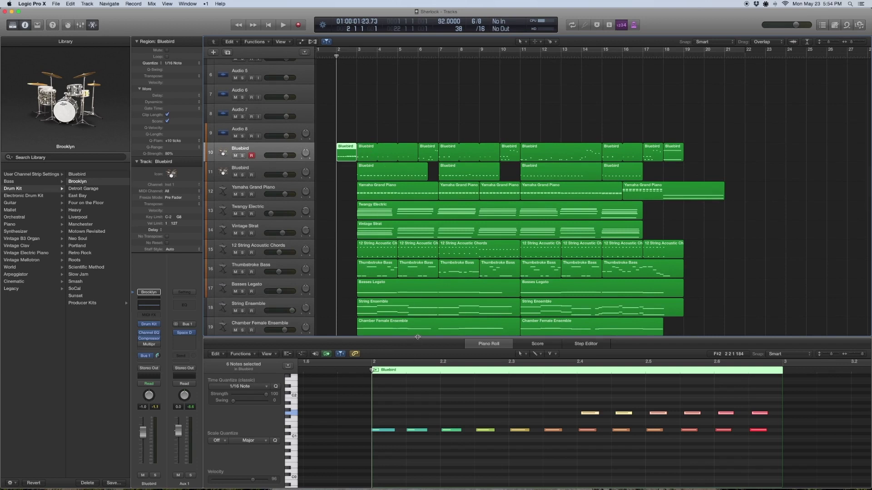
Step: Close the Piano Roll, play the tracks 10–11 Bluebird regions soloed, then stop and unsolo
key(e)
drag(675, 178, 307, 113)
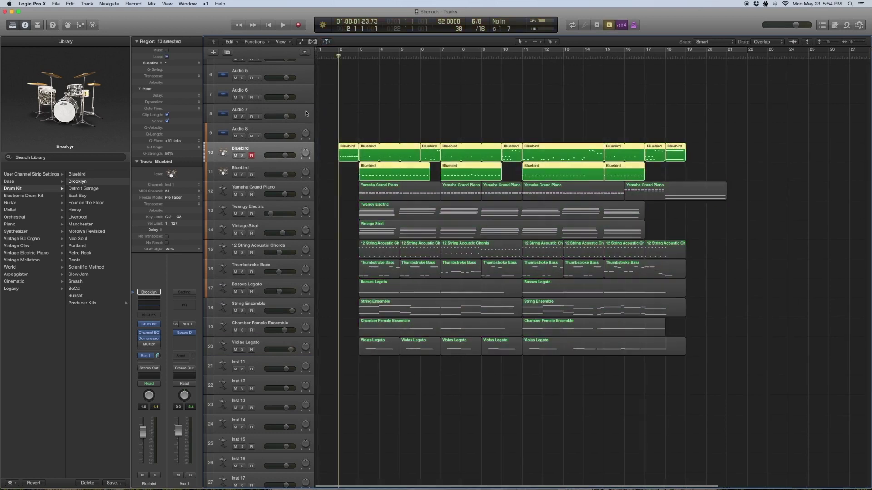
key(space)
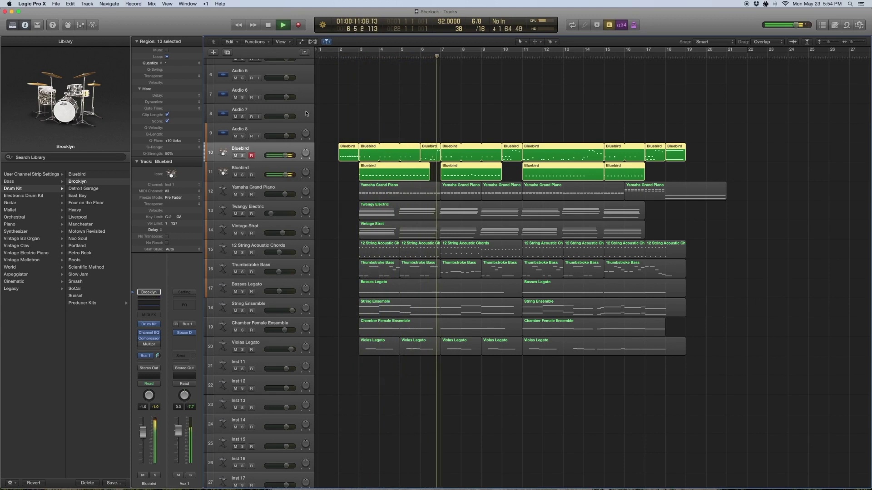
key(space)
key(ctrl+s)
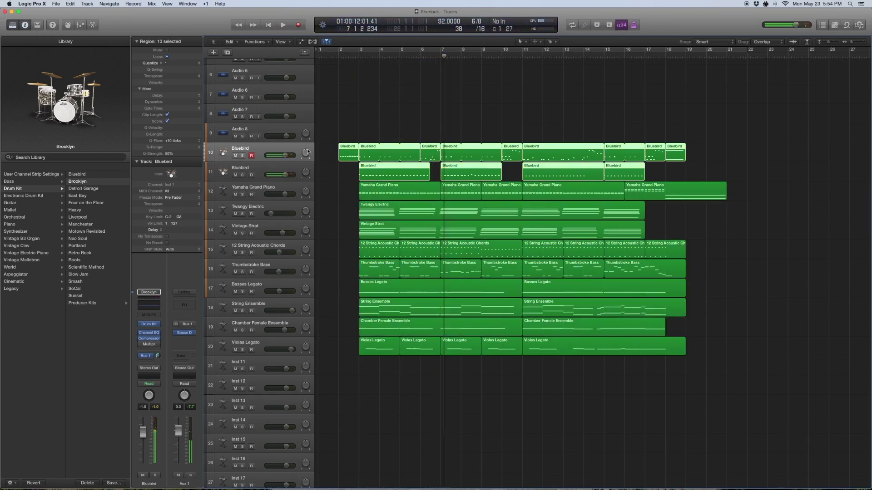
click(275, 147)
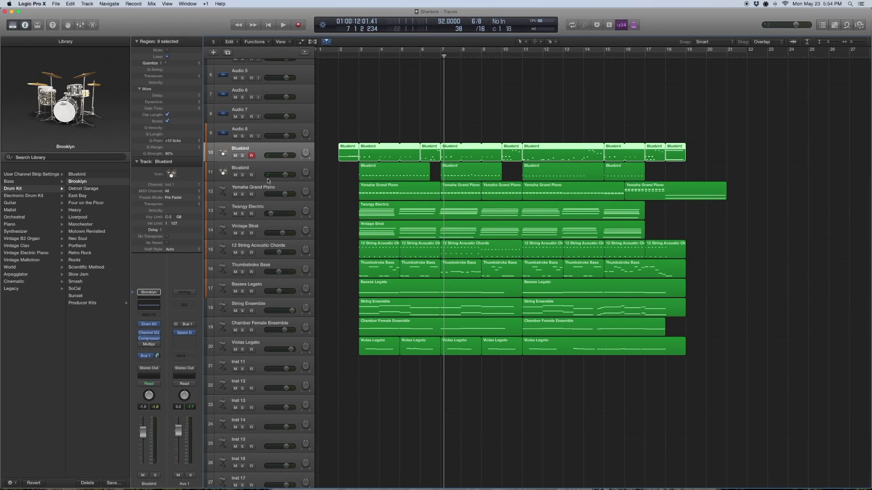
Step: Select the Yamaha Grand Piano track and show its Acoustic Pianos patch in the library
click(256, 187)
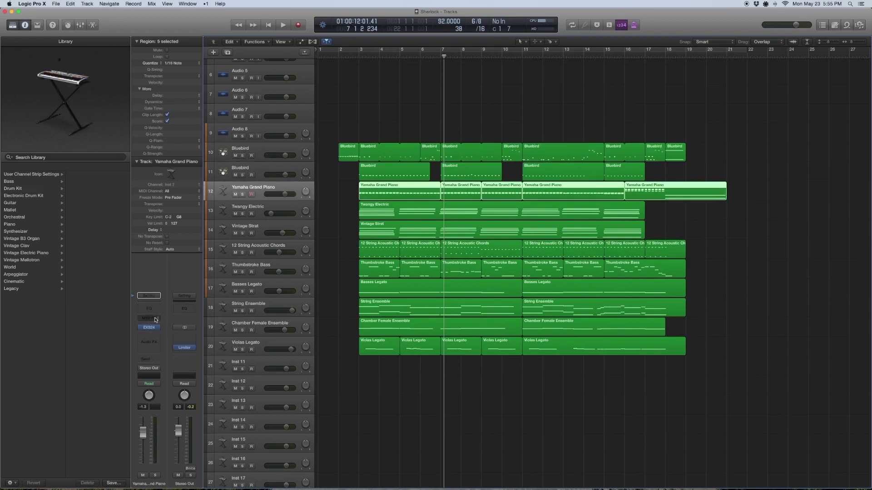
click(134, 327)
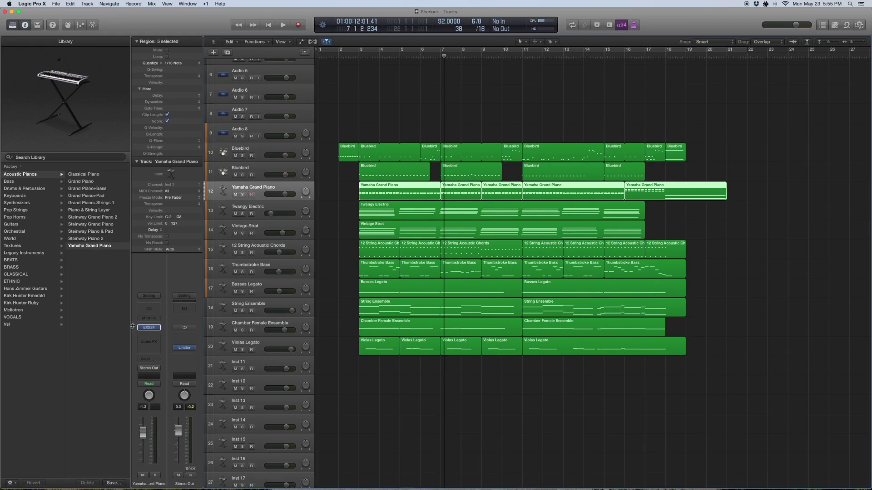
scroll(52, 240, left, 3)
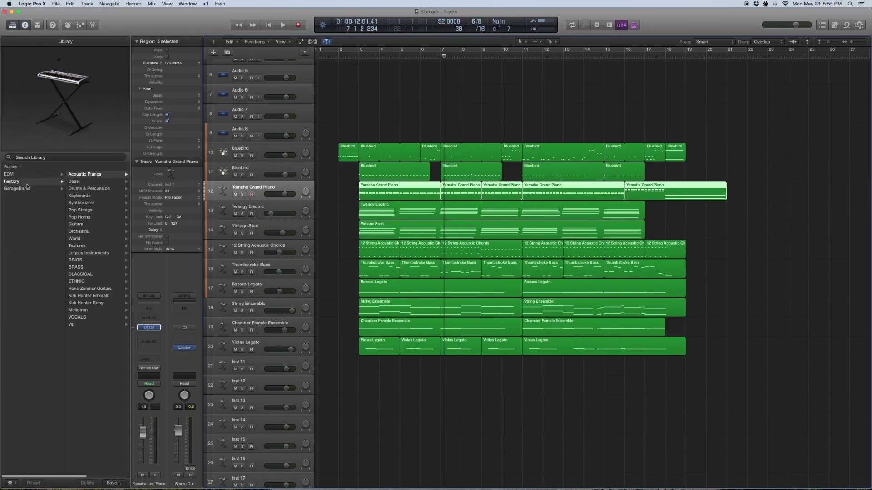
scroll(78, 183, right, 3)
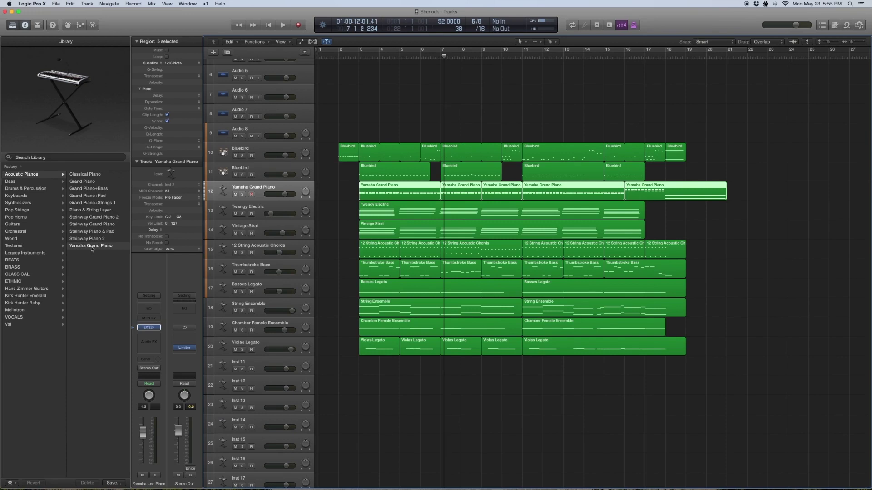
scroll(92, 248, right, 1)
Step: Solo all five Yamaha Grand Piano regions, play them from their start, then stop and unsolo
click(454, 190)
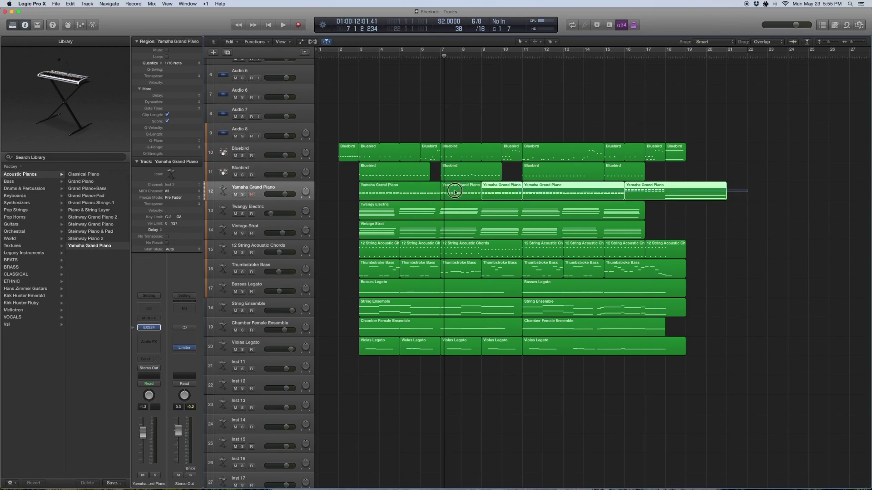
shift+click(405, 189)
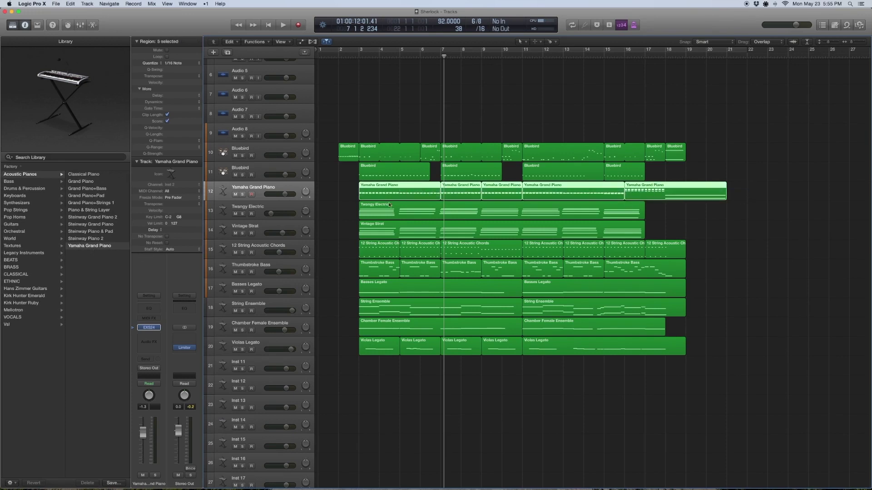
scroll(327, 185, down, 1)
key(ctrl+s)
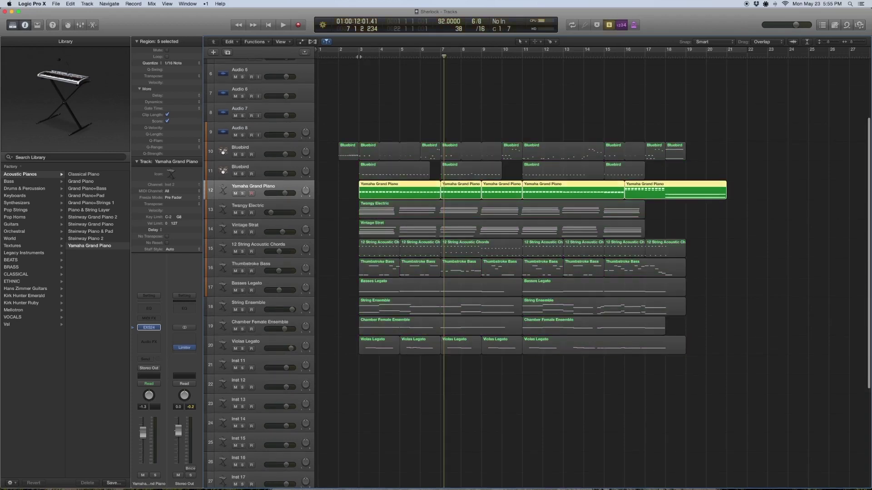
key(shift+space)
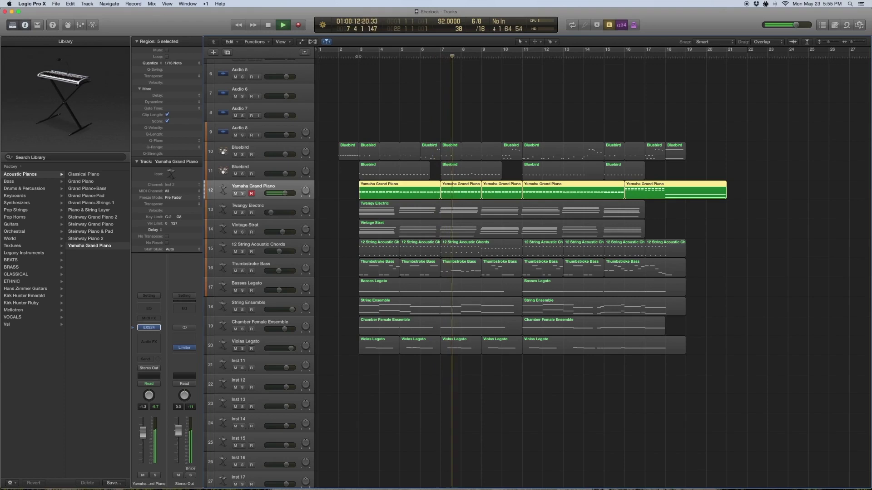
key(space)
key(ctrl+s)
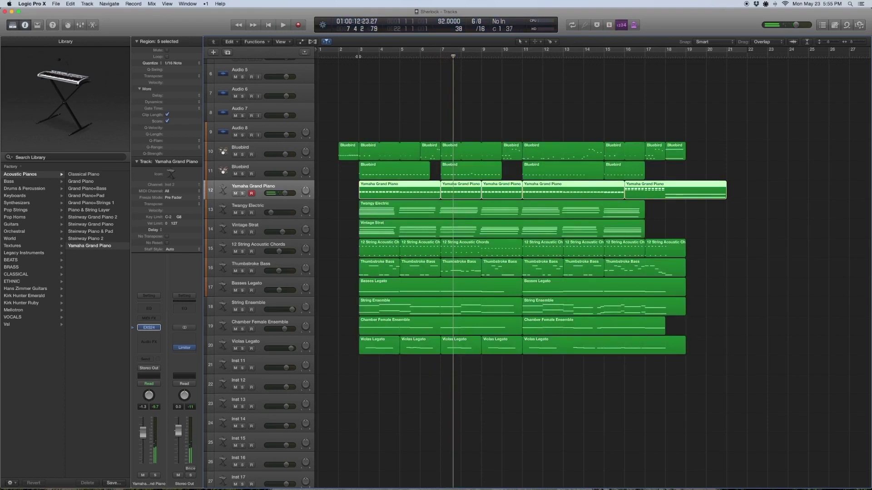
scroll(337, 125, down, 1)
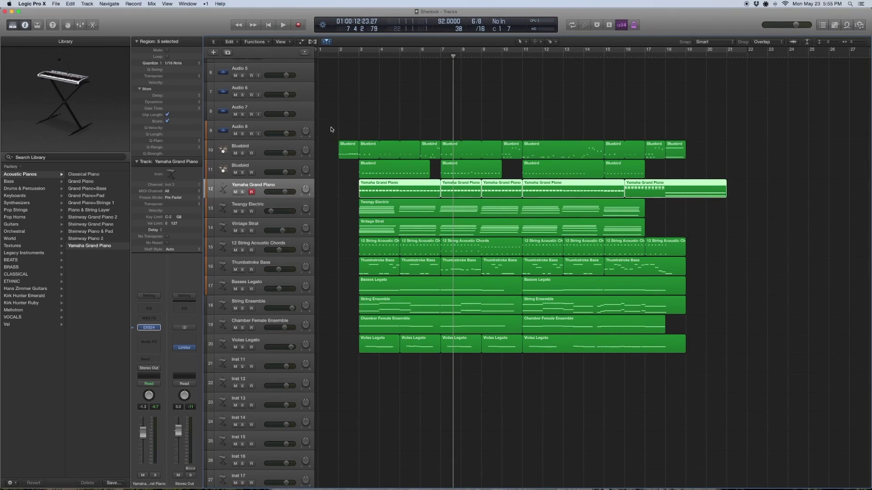
drag(330, 129, 731, 193)
click(381, 134)
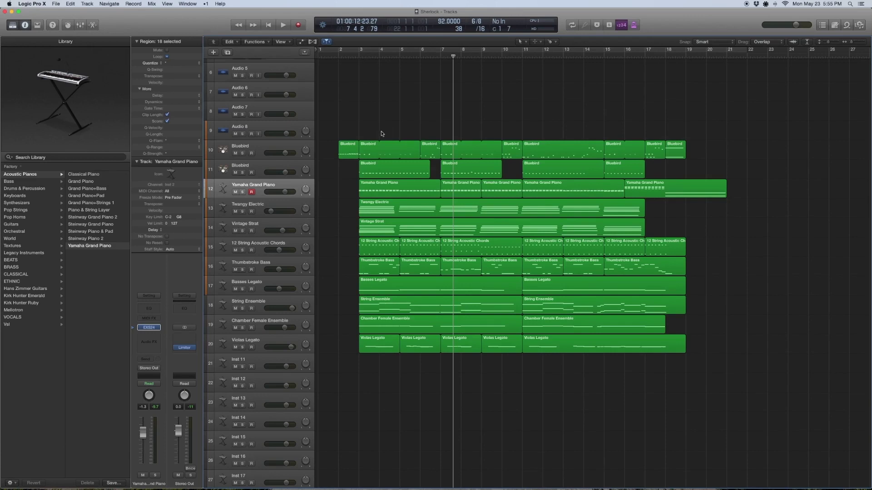
click(389, 186)
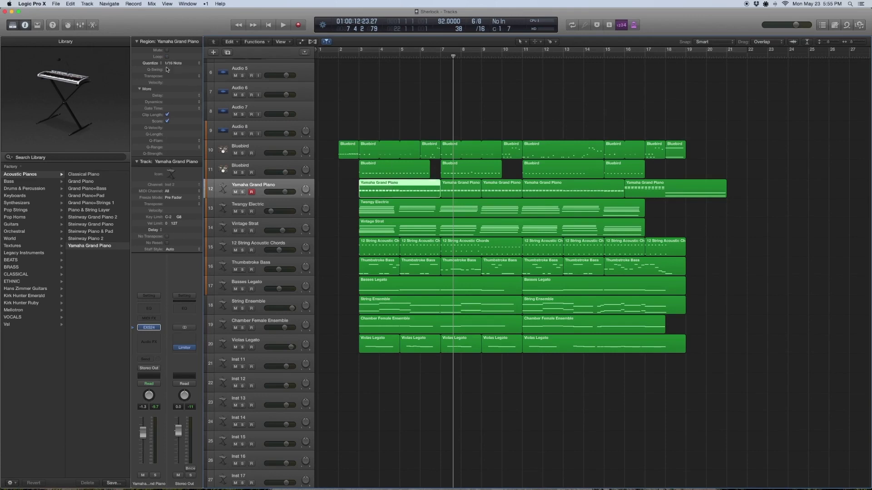
drag(763, 191, 338, 139)
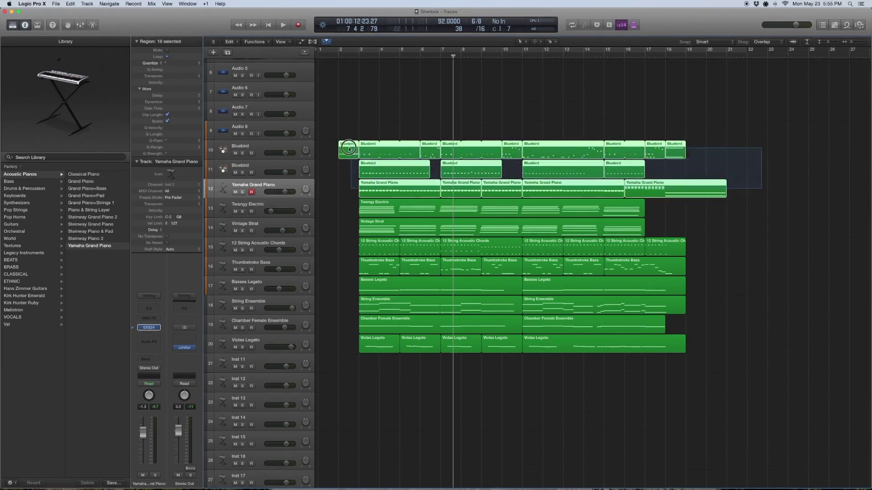
key(ctrl+s)
key(shift+space)
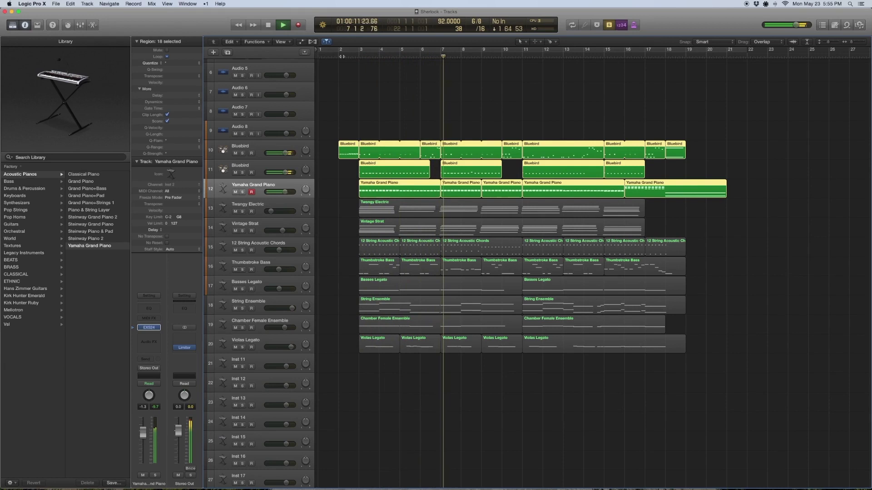
key(space)
key(ctrl+s)
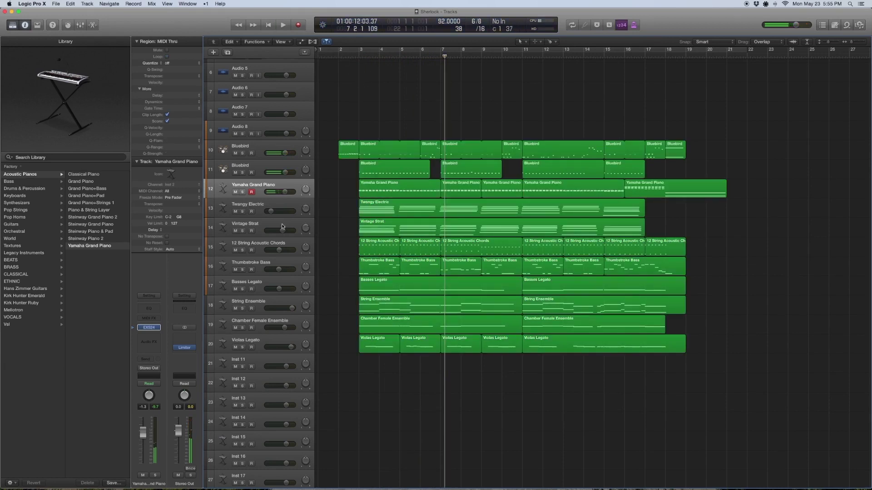
Step: Select the Twangy Electric track and list its sound among the library's Electric Guitars presets
click(269, 206)
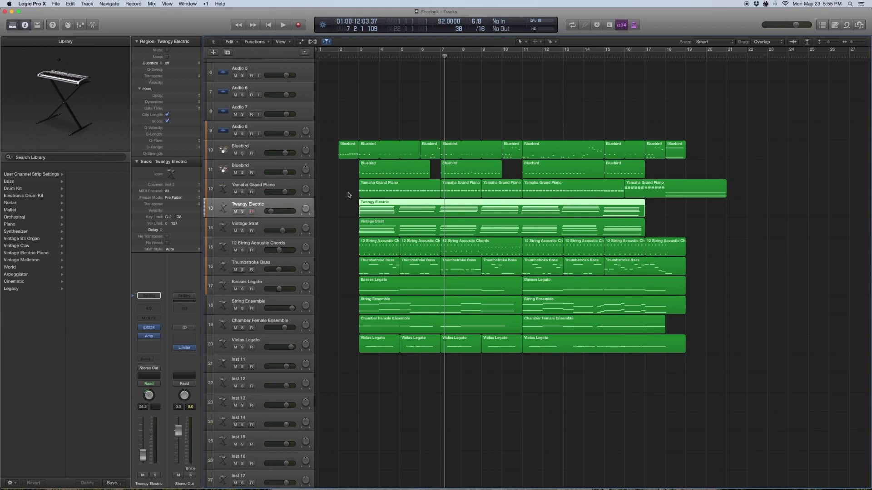
click(358, 126)
click(276, 204)
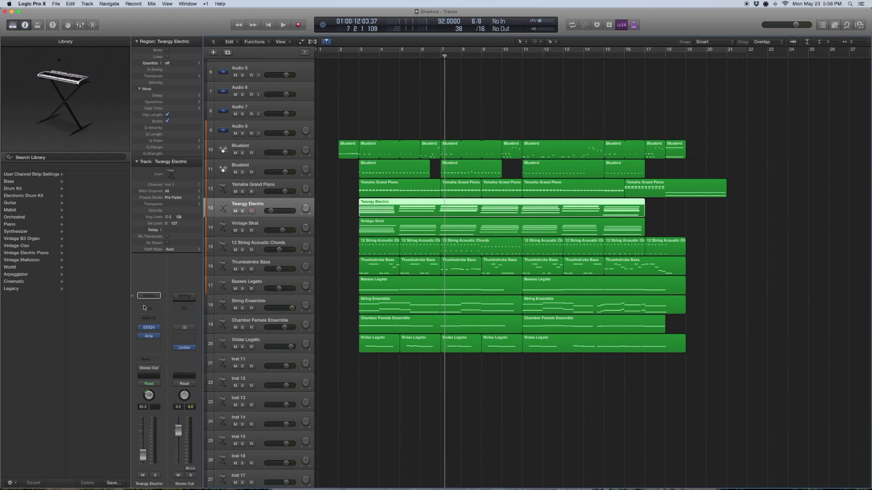
click(135, 329)
scroll(93, 279, left, 5)
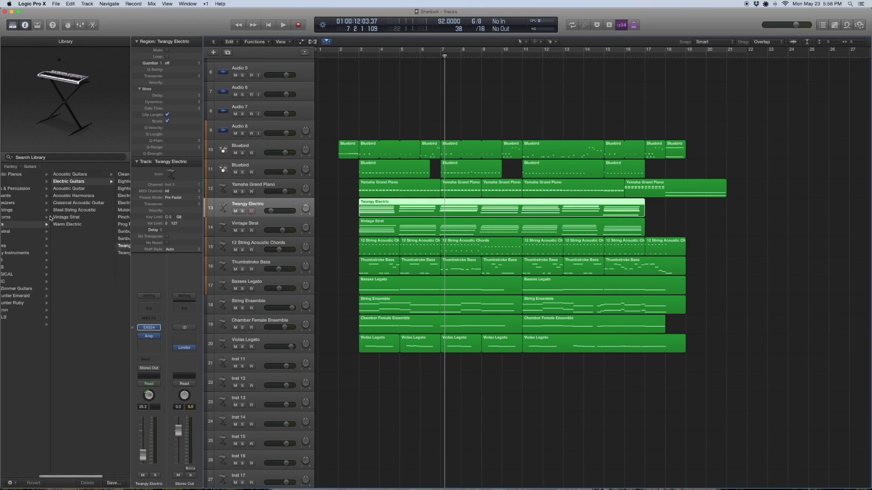
click(93, 182)
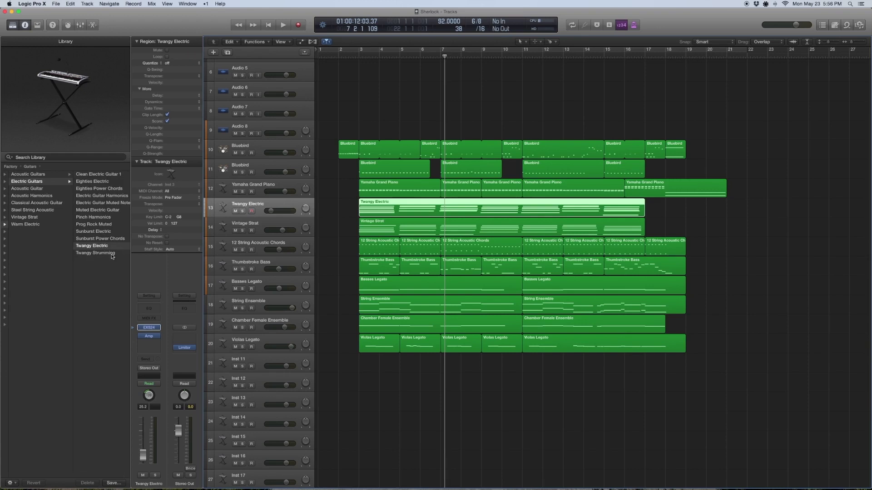
Step: Browse the Amp Designer preset menu, keeping Gemstone Crunch, and close the plug-in window
click(150, 336)
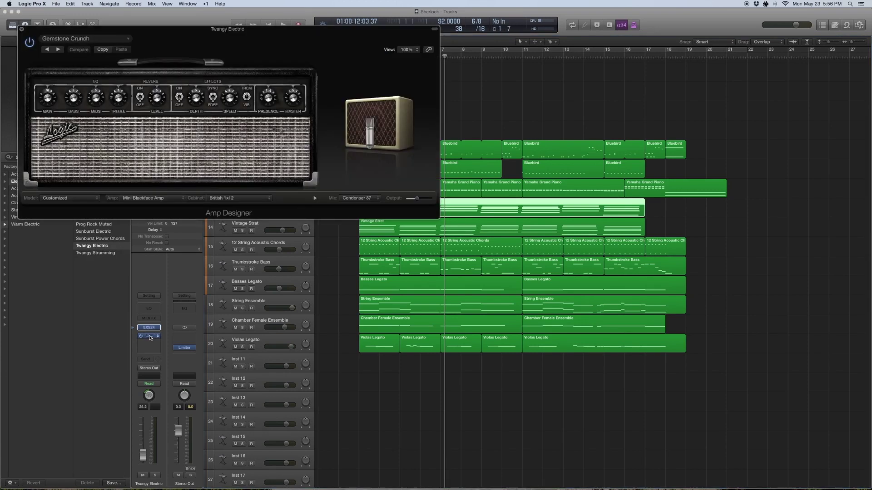
click(111, 38)
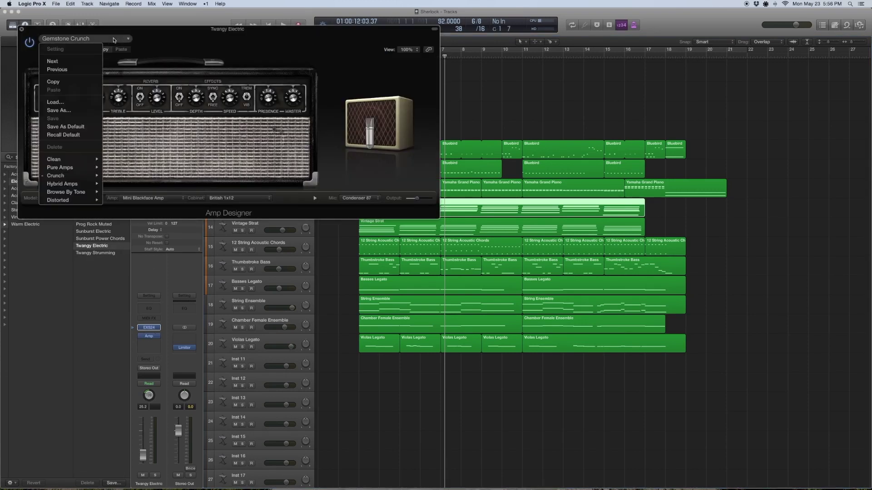
mouse_move(83, 177)
click(21, 31)
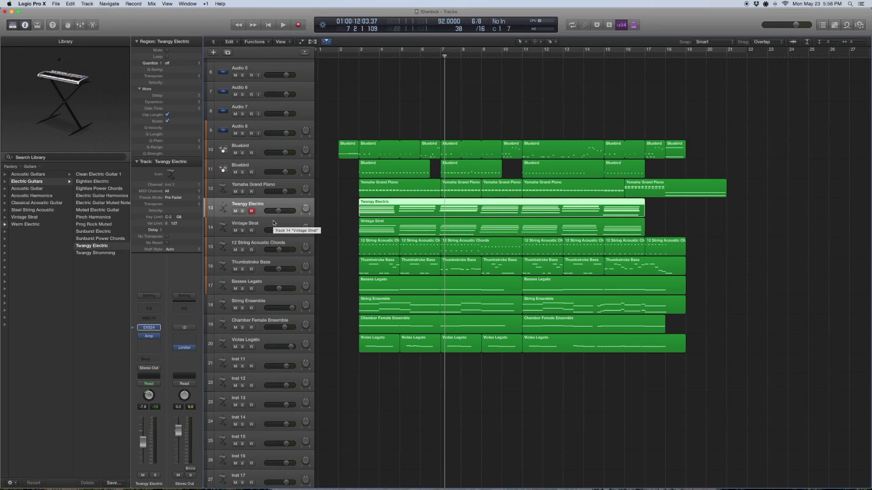
click(274, 223)
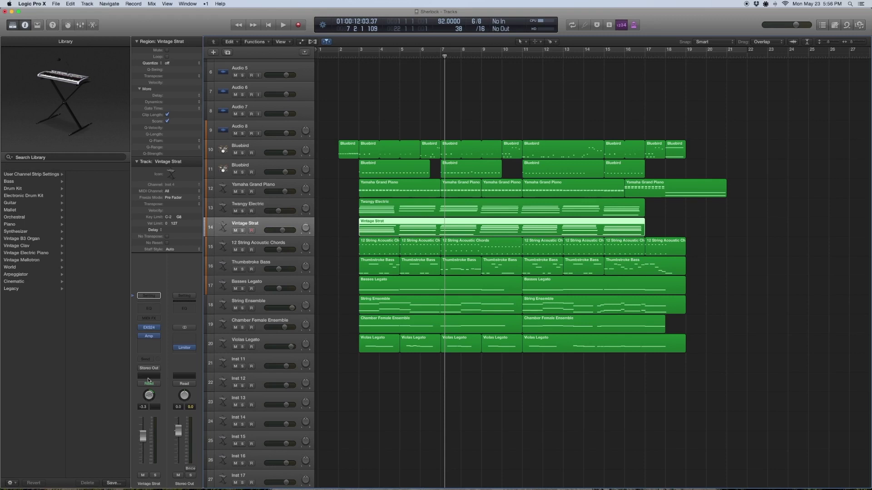
click(150, 329)
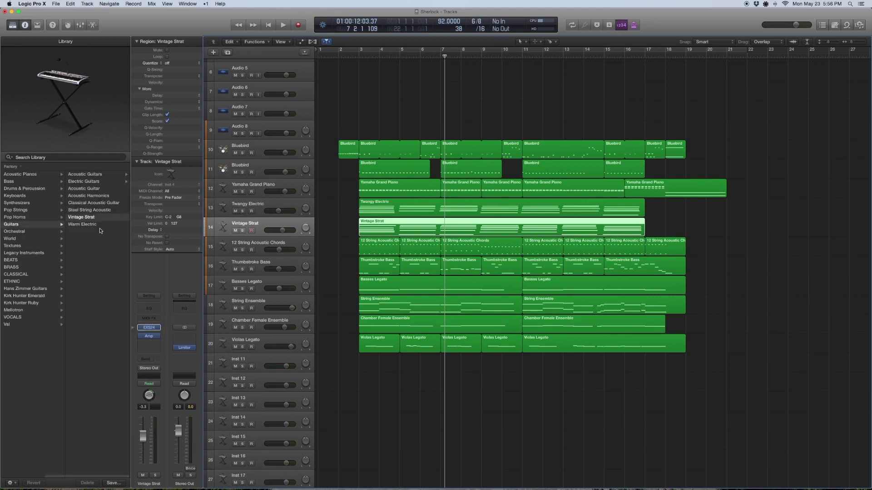
click(149, 336)
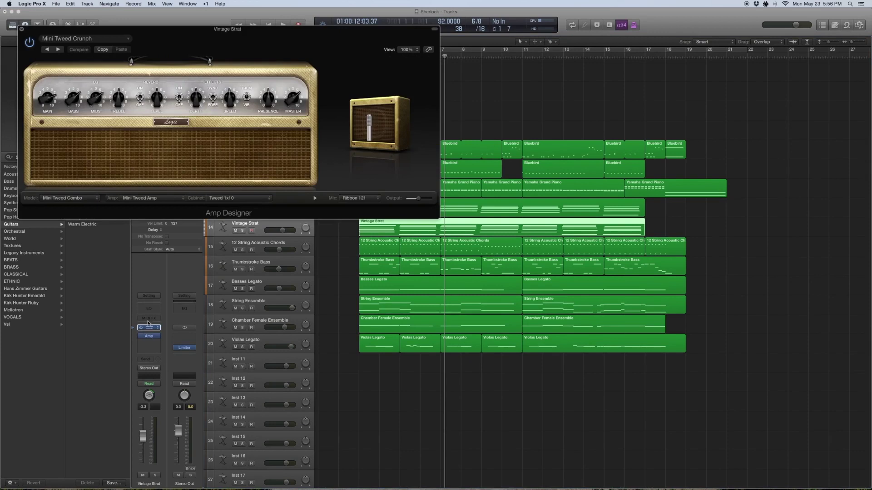
click(107, 38)
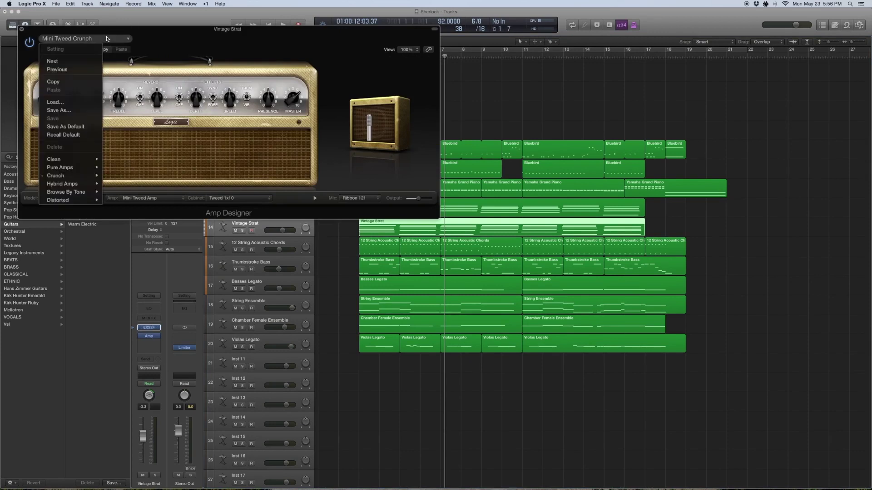
click(23, 31)
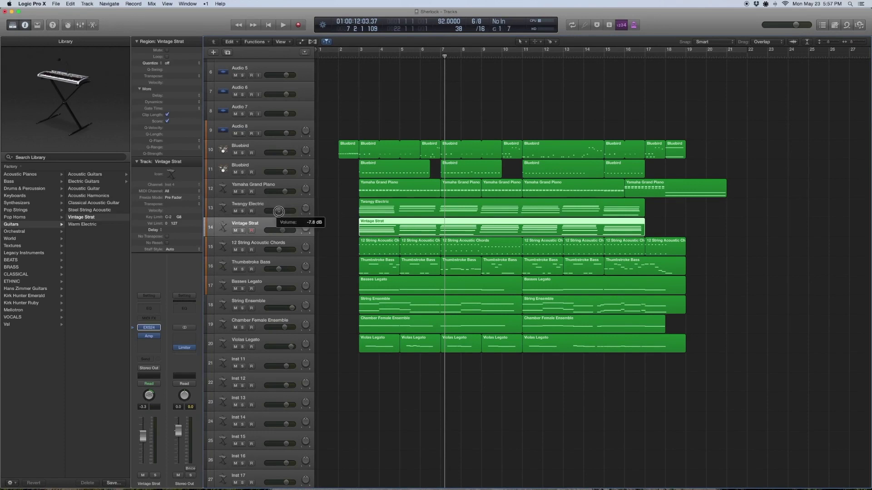
drag(345, 204, 427, 235)
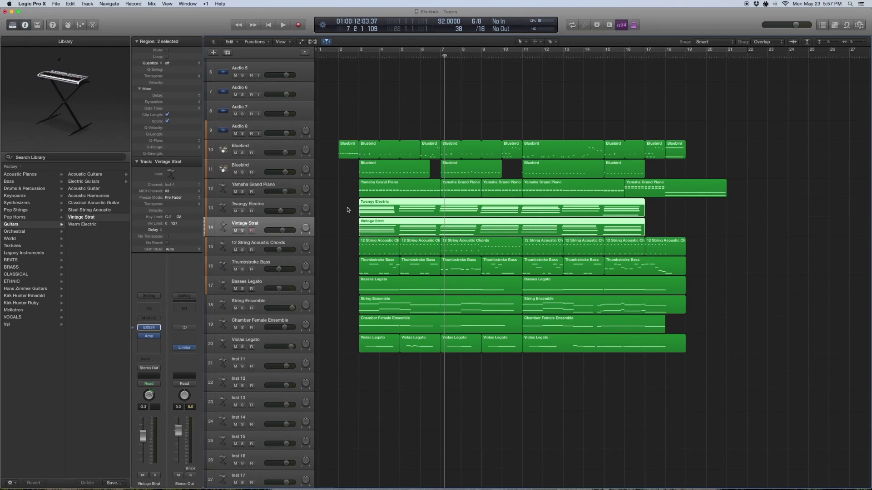
drag(350, 209, 373, 231)
click(280, 206)
click(281, 224)
click(347, 209)
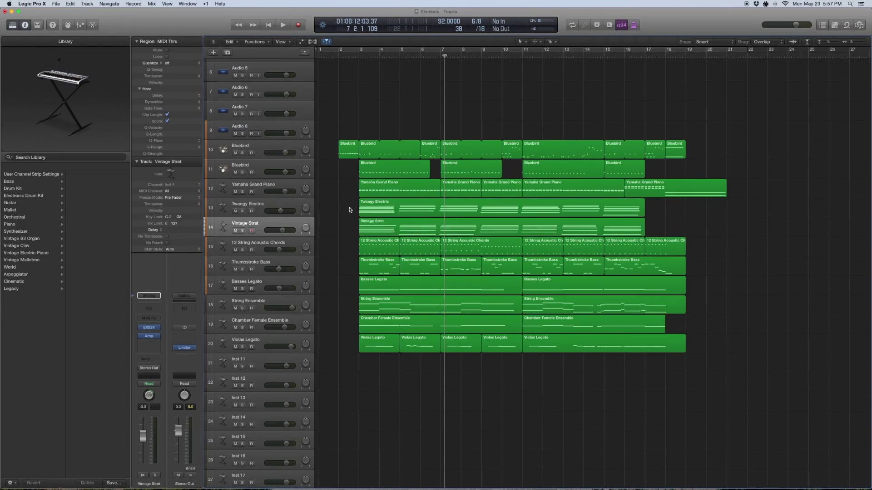
double_click(362, 207)
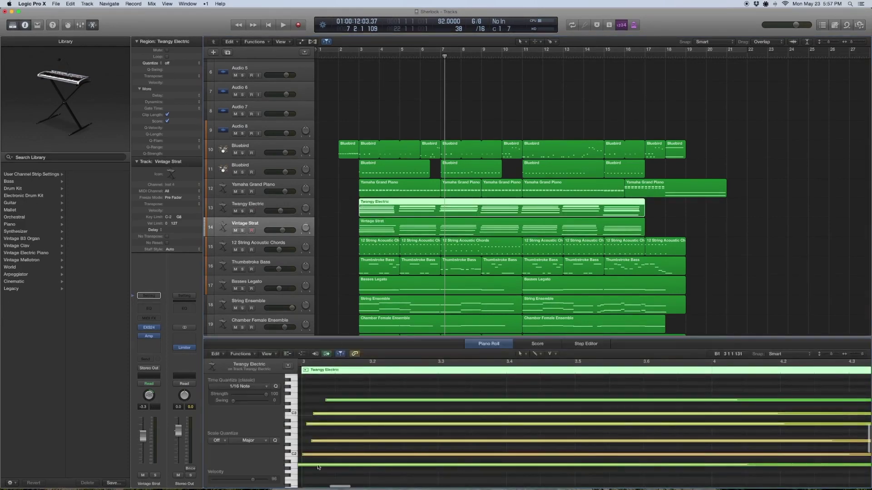
scroll(327, 455, left, 2)
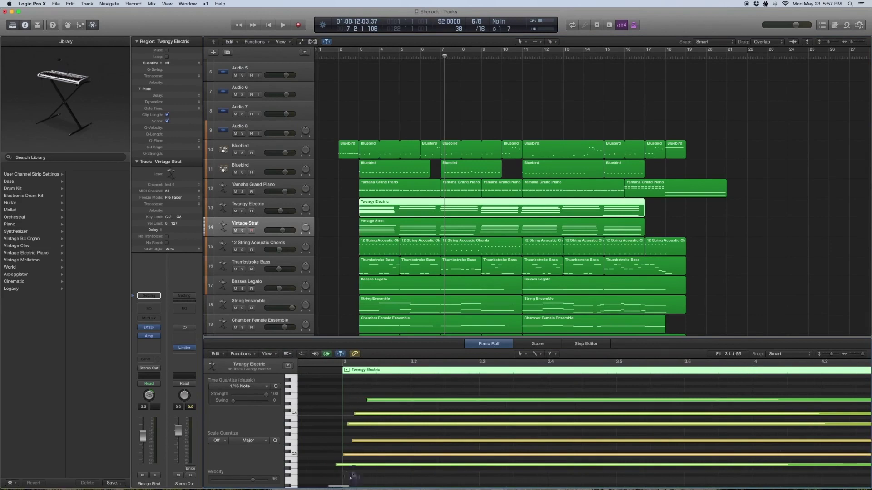
drag(352, 477, 386, 390)
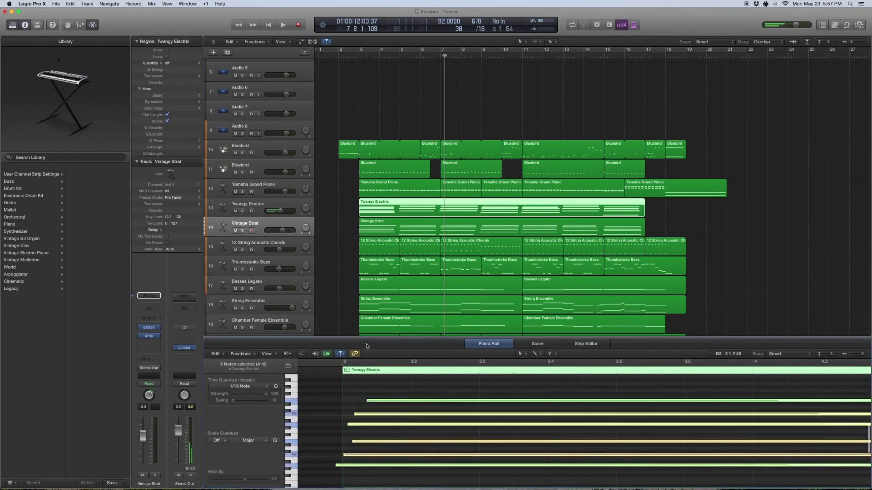
scroll(424, 409, right, 10)
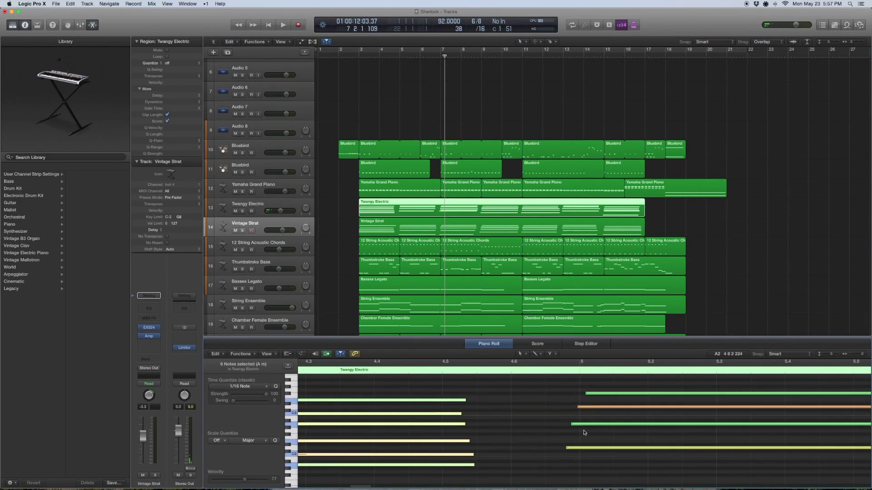
drag(585, 433, 583, 386)
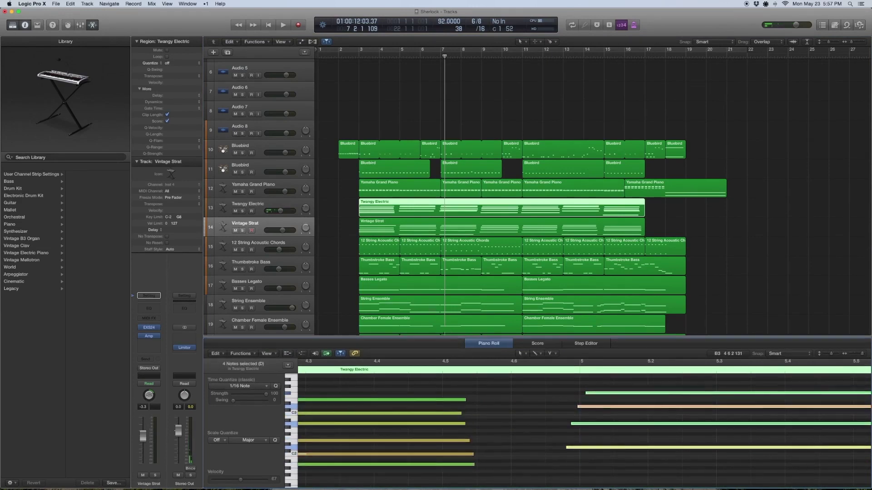
key(e)
click(360, 225)
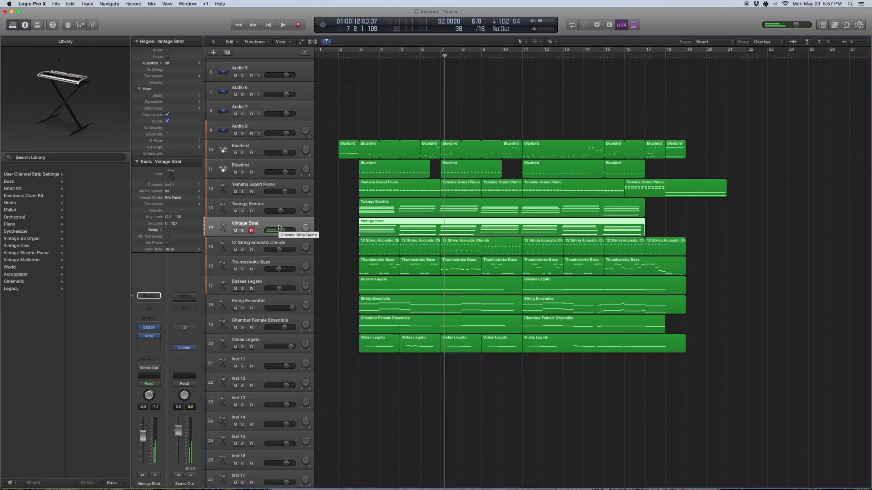
drag(340, 204, 477, 225)
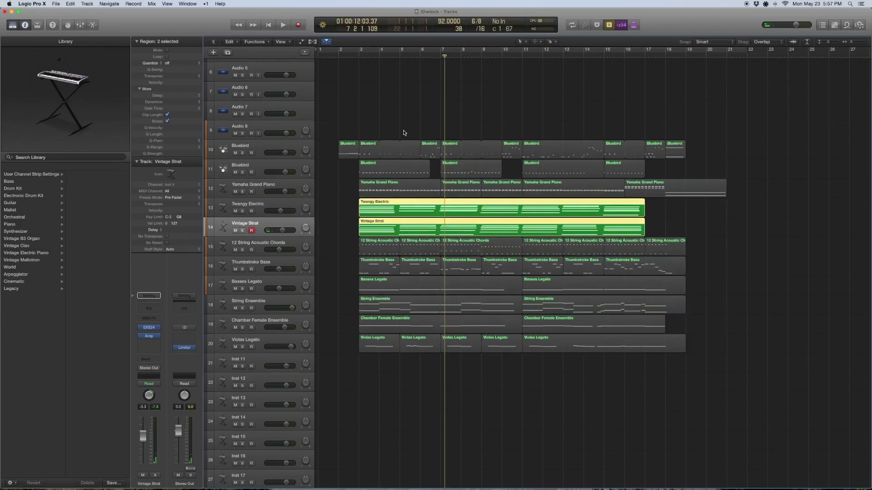
click(352, 57)
key(space)
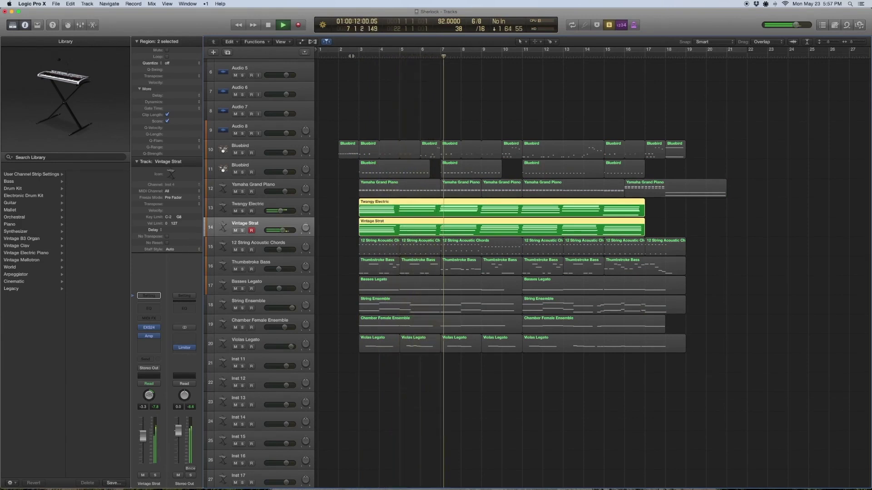
key(space)
key(ctrl+s)
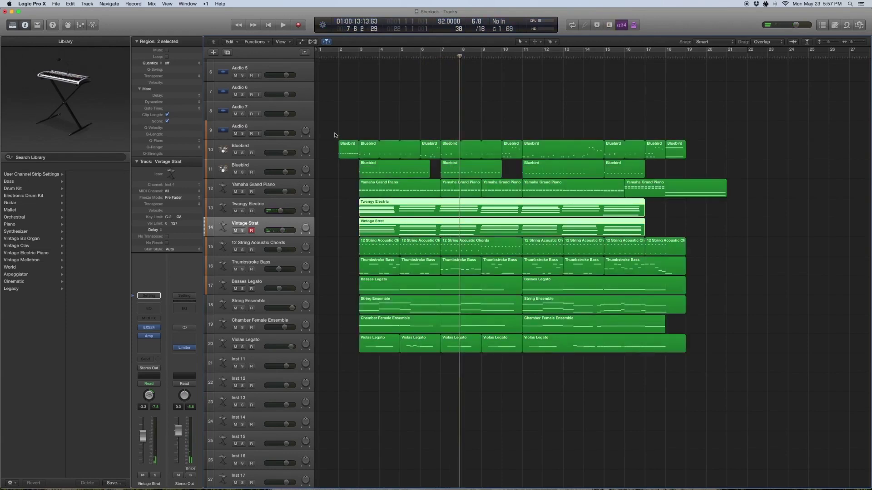
drag(334, 134, 689, 229)
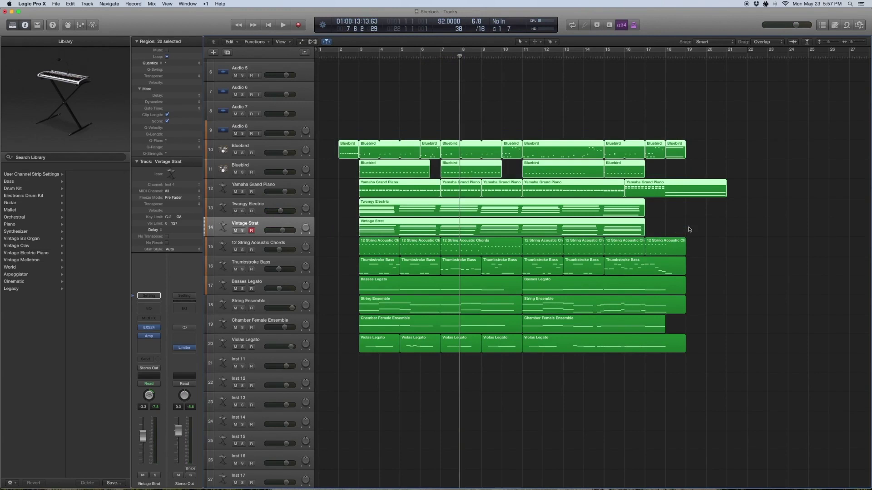
key(ctrl+s)
key(space)
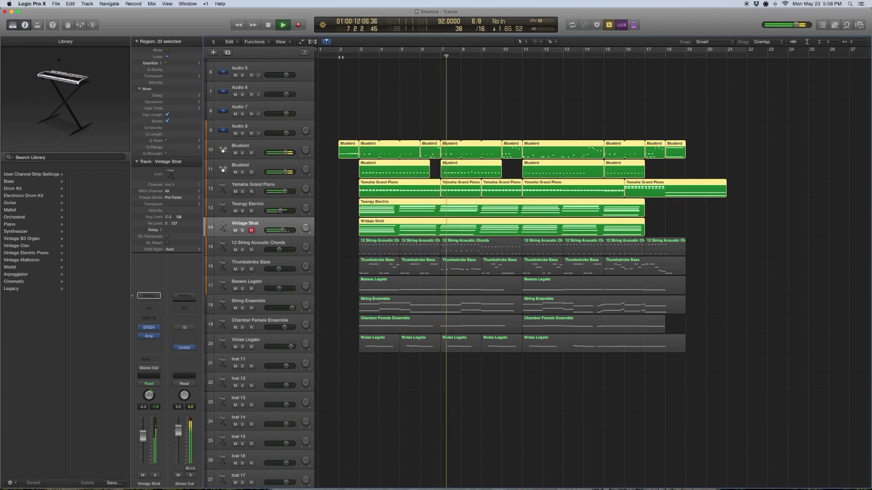
key(space)
key(ctrl+s)
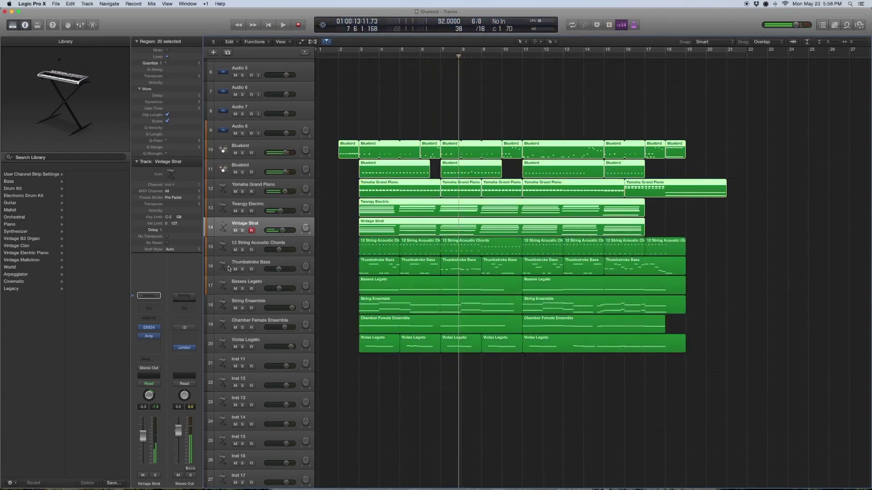
click(268, 204)
click(265, 224)
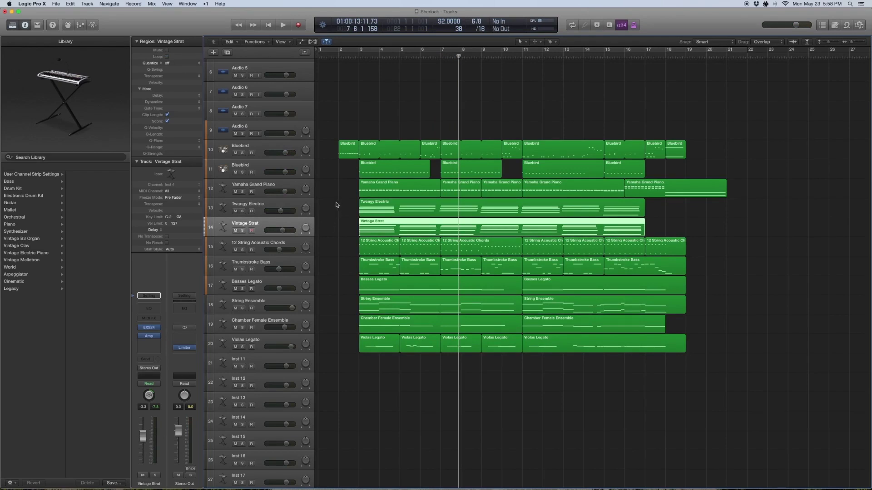
Step: Select the 12 String Acoustic Chords track and list the library's Acoustic Guitars patches
click(266, 243)
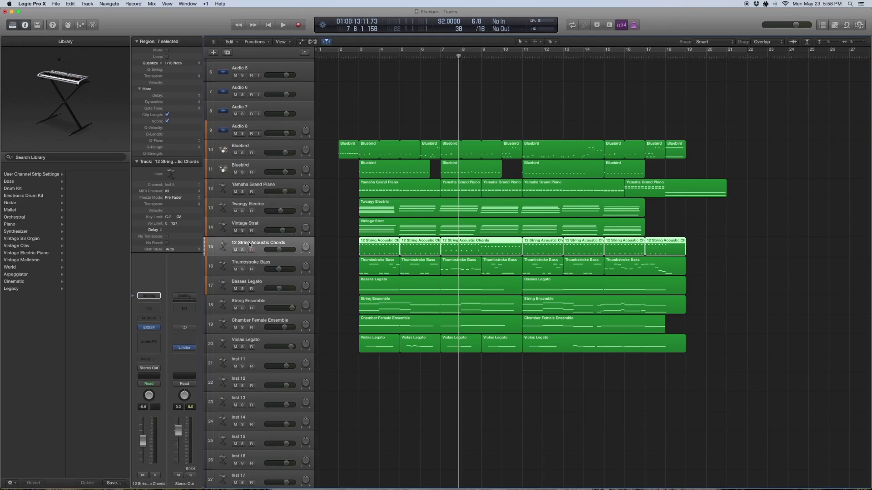
click(135, 327)
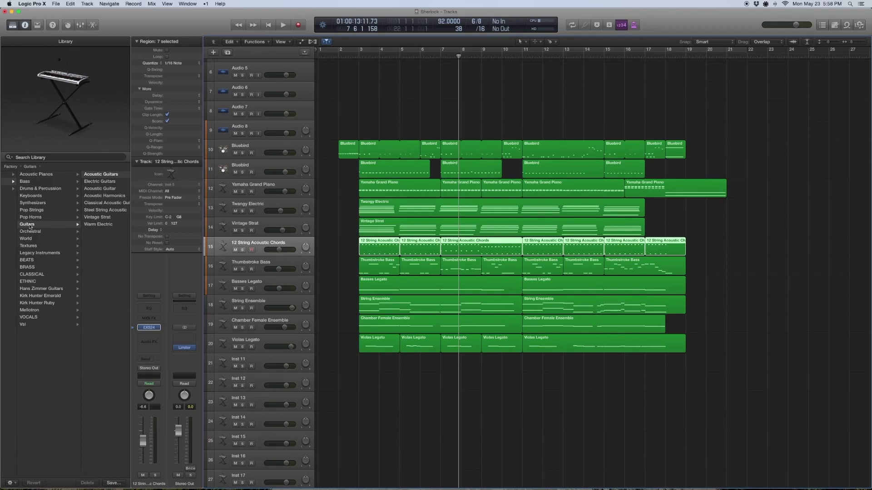
click(102, 177)
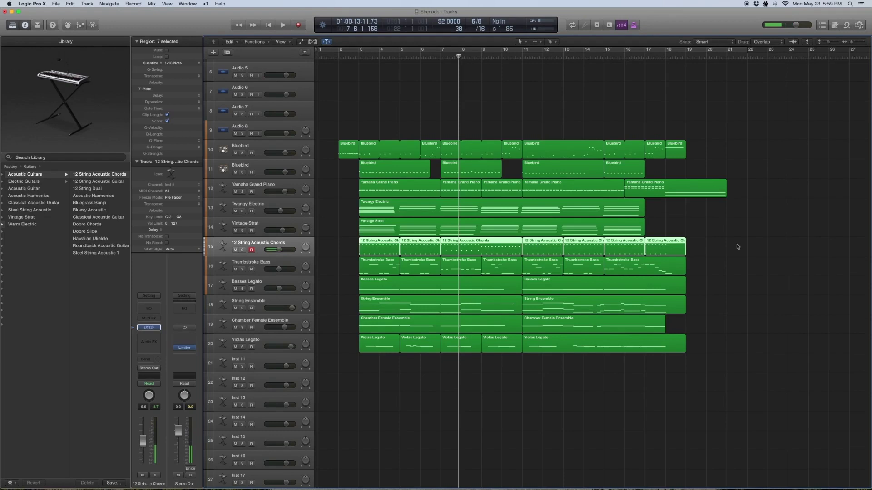
Step: Play the 12 String Acoustic Chords regions soloed from their start, then stop
key(ctrl+s)
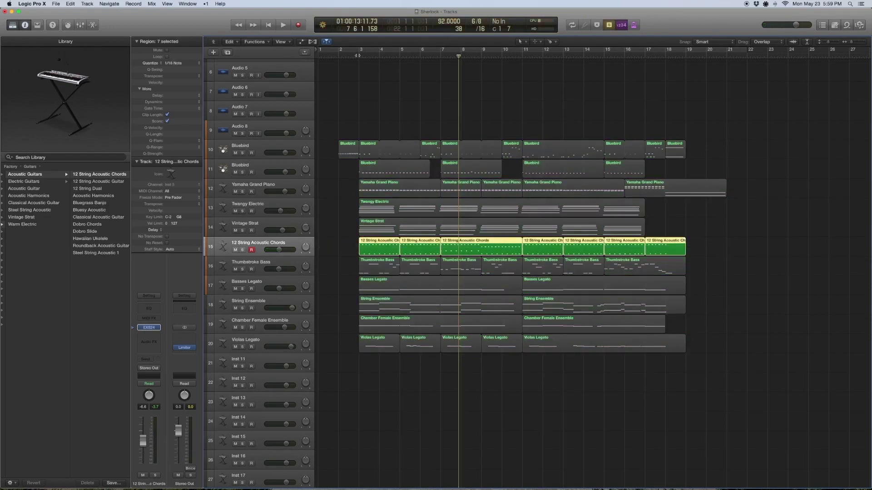
key(shift+space)
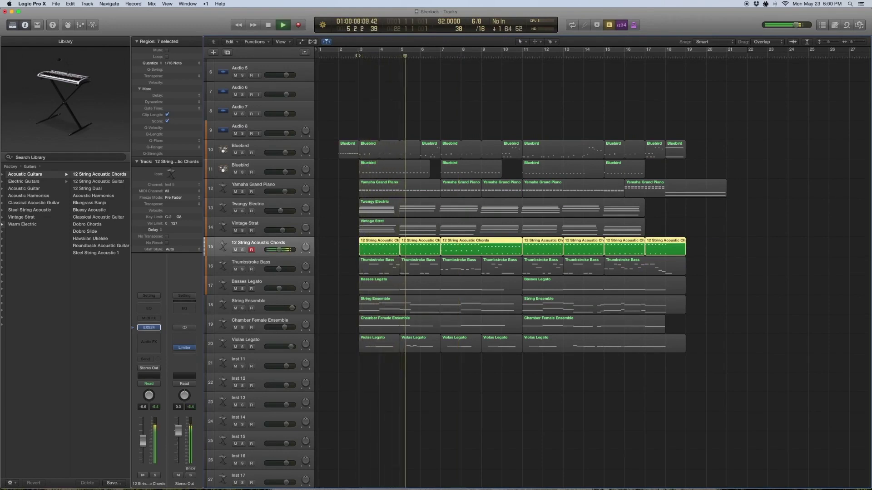
key(space)
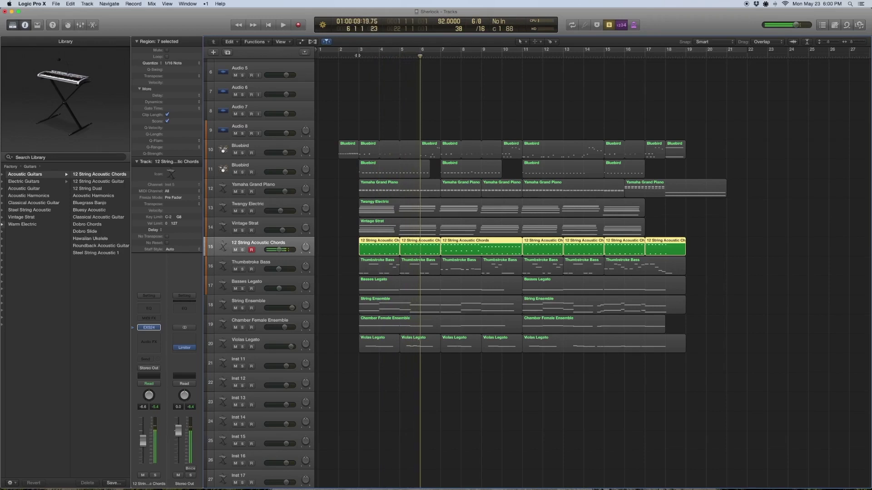
Step: Select only the regions on tracks 10–15 and play them soloed from bar 2
key(super+a)
drag(706, 245, 341, 138)
scroll(358, 65, down, 1)
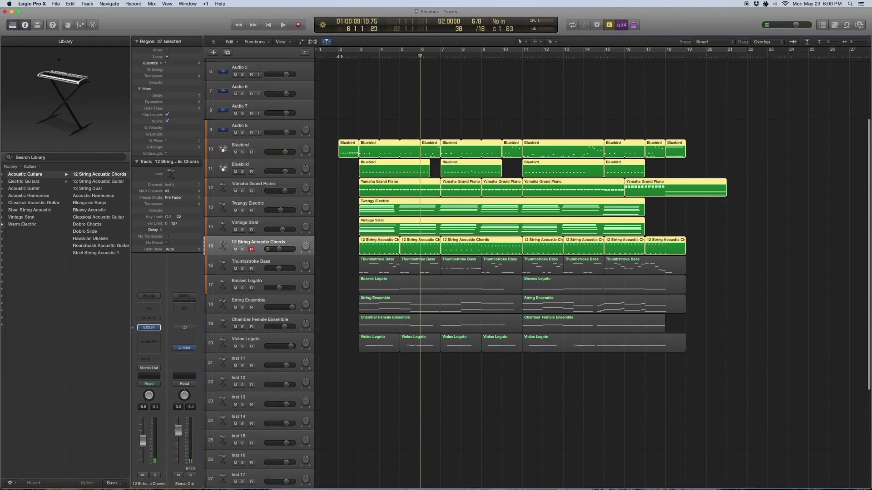
double_click(339, 56)
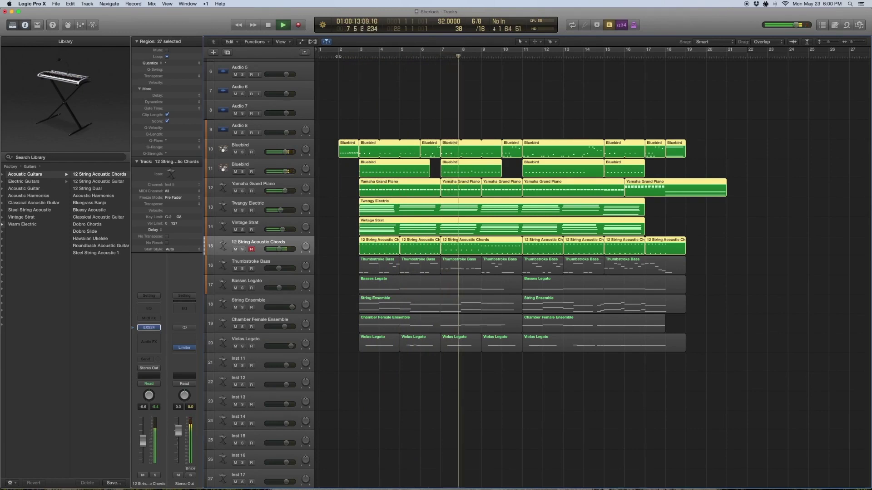
Step: Turn solo off, select the Thumbstroke Bass track, and show its Electric Bass patch in the library
key(ctrl+s)
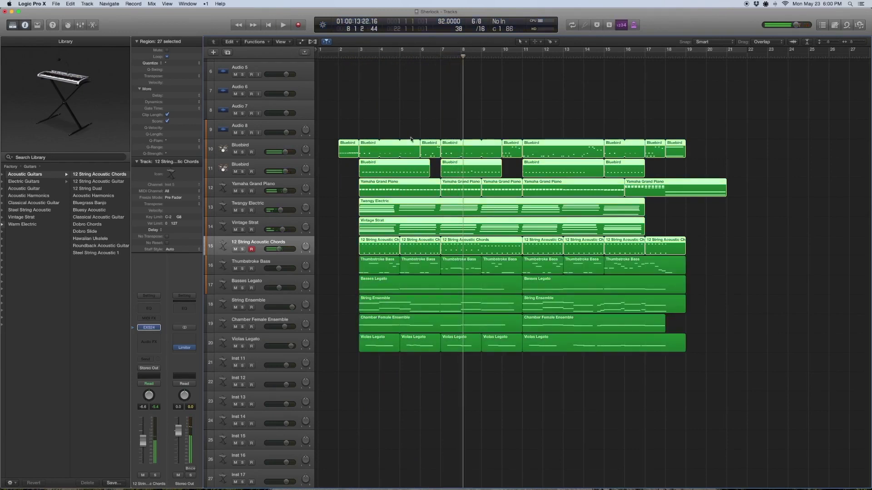
click(286, 259)
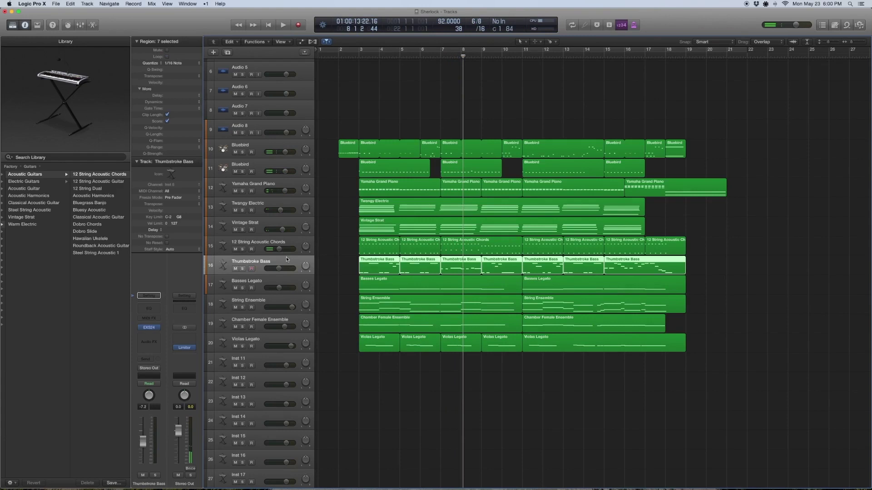
drag(349, 264, 682, 271)
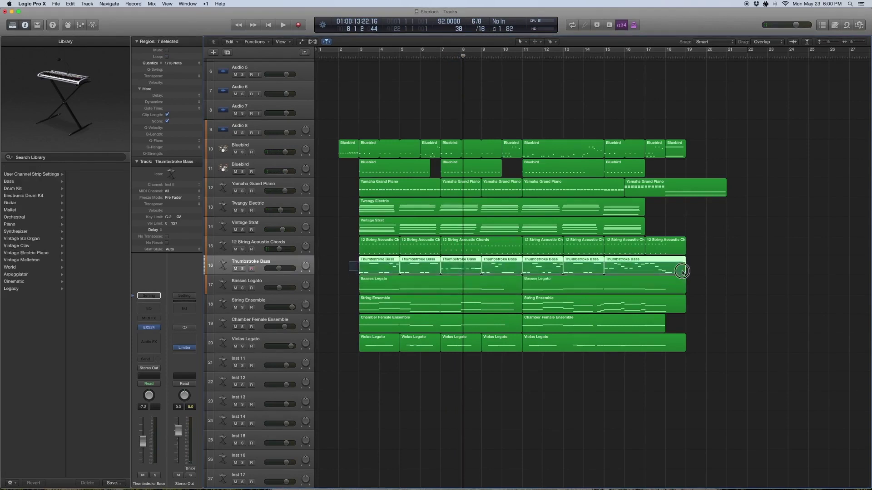
click(133, 330)
scroll(69, 191, left, 3)
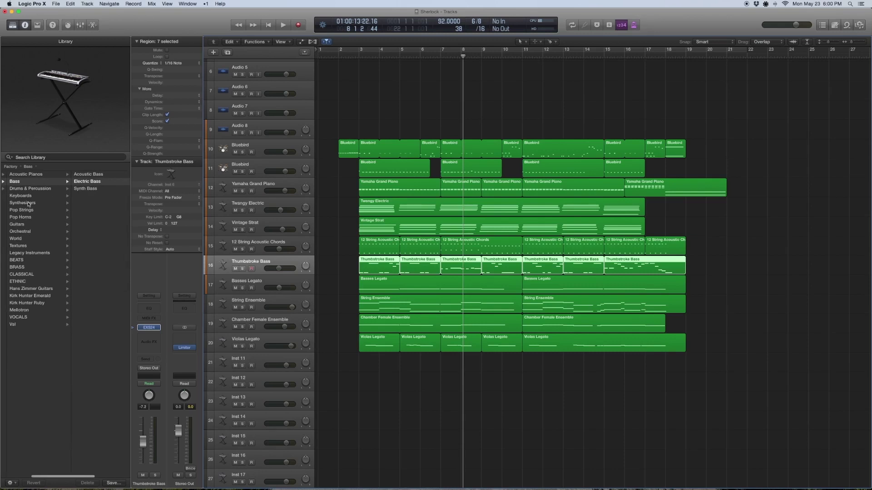
scroll(84, 183, right, 3)
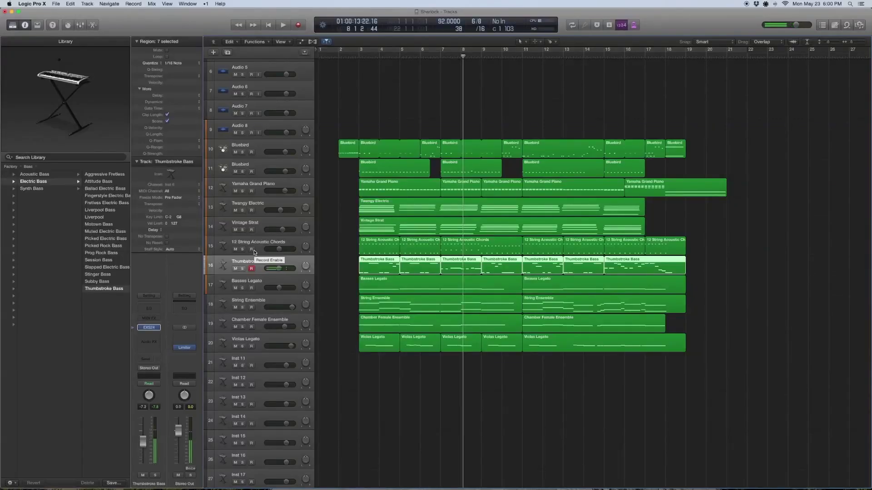
Step: Solo the Thumbstroke Bass regions and play them from their start
drag(721, 264, 408, 266)
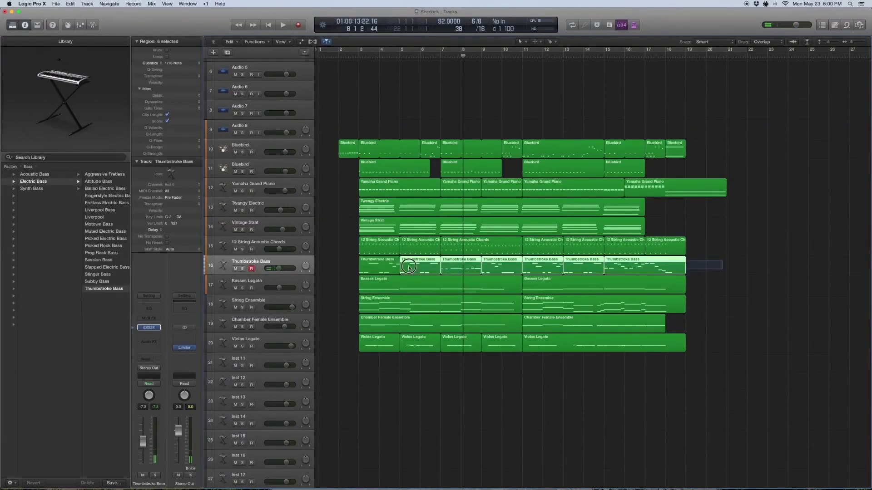
key(ctrl+s)
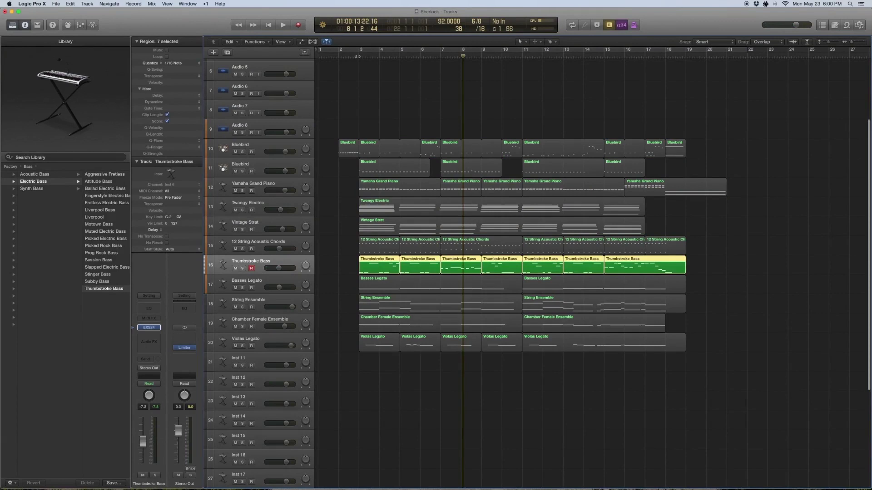
key(shift+space)
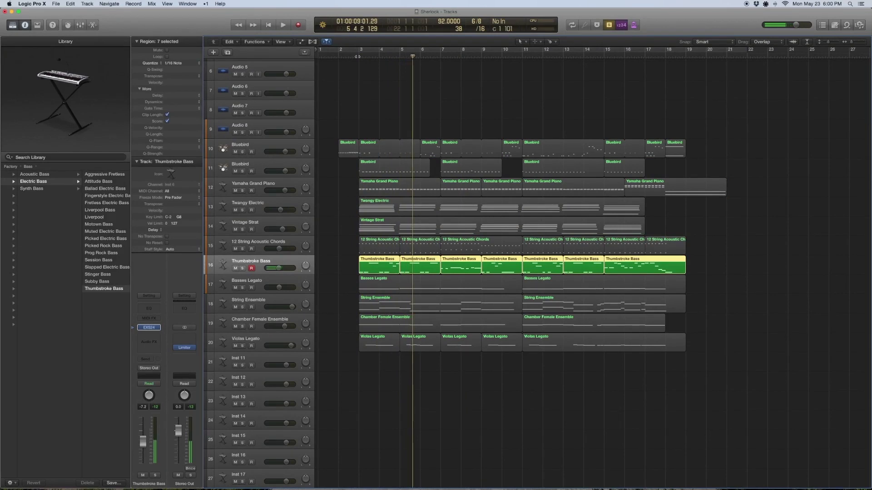
Step: Add the Bluebird regions and play them with the Thumbstroke Bass, then stop and unsolo
drag(341, 130, 685, 164)
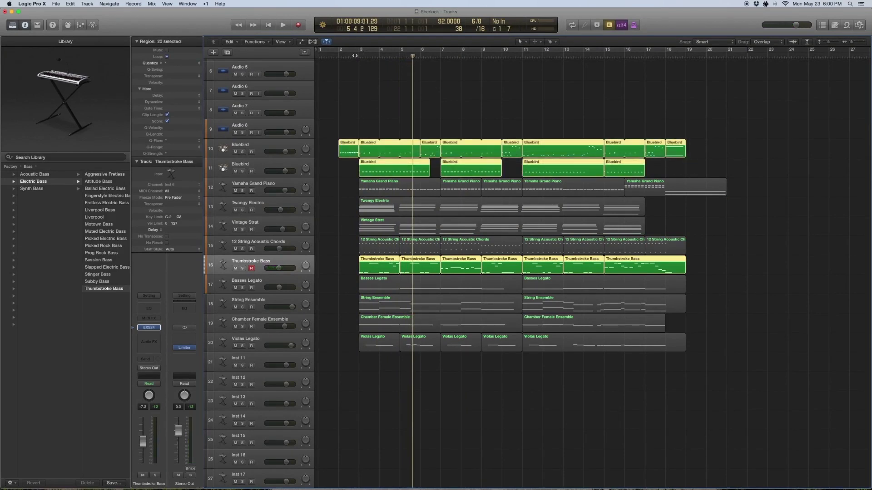
key(space)
key(space)
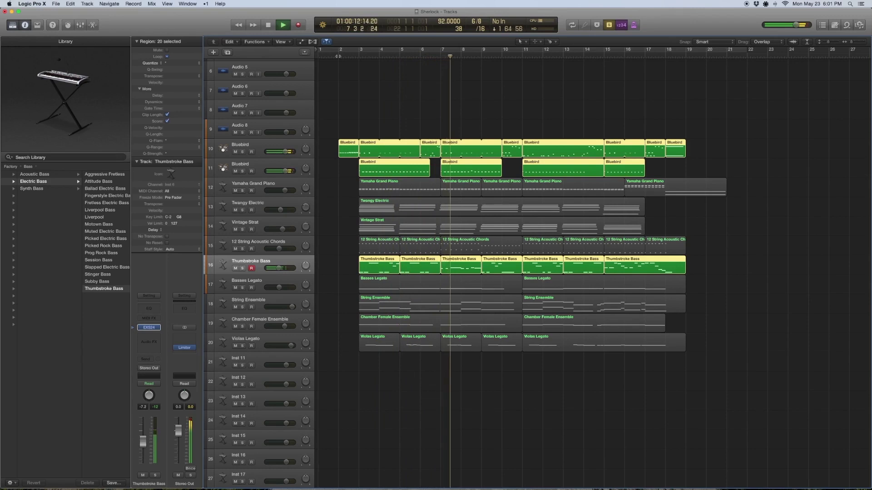
key(space)
key(ctrl+s)
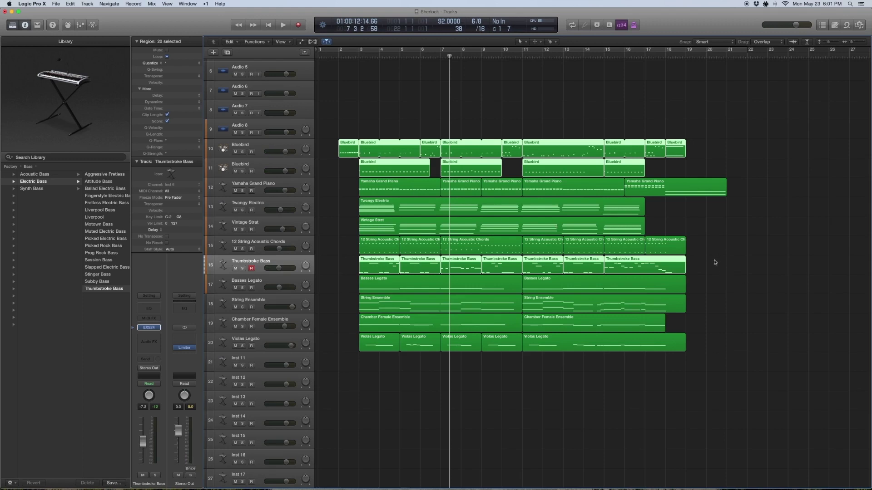
Step: Solo the regions on tracks 10–16 and play them from the start to bar 10, then unsolo
drag(715, 262, 318, 95)
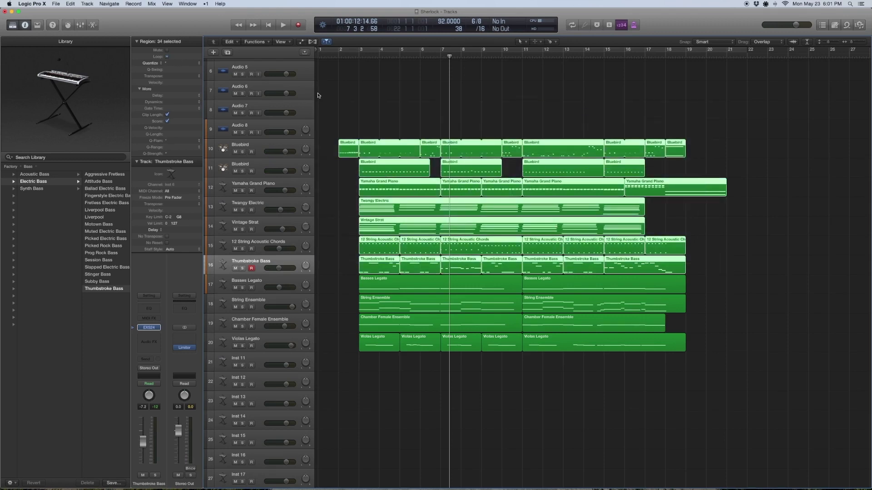
key(ctrl+s)
key(space)
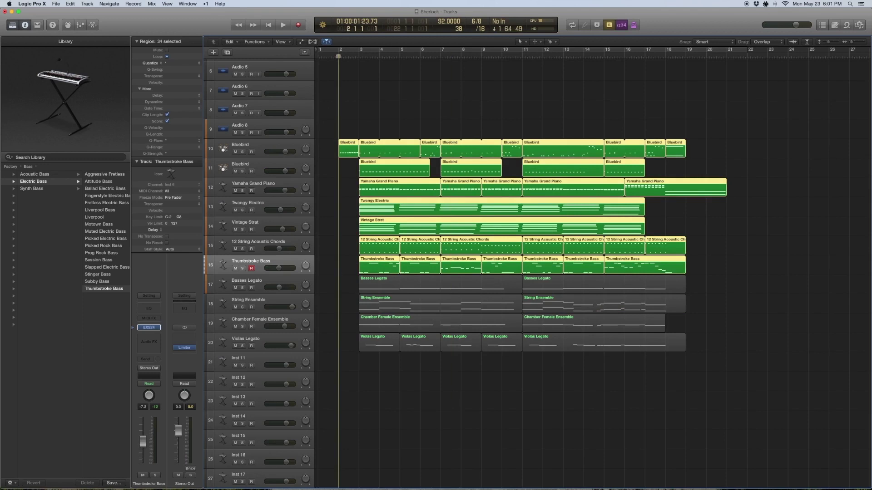
key(space)
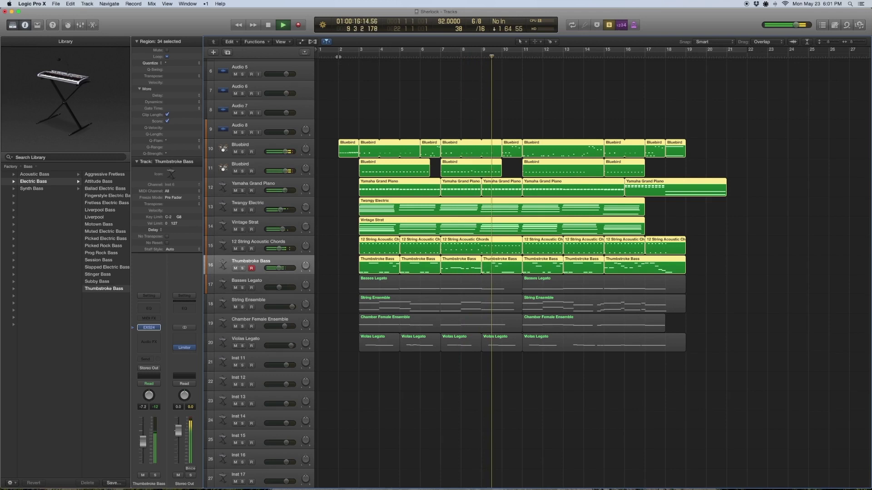
key(space)
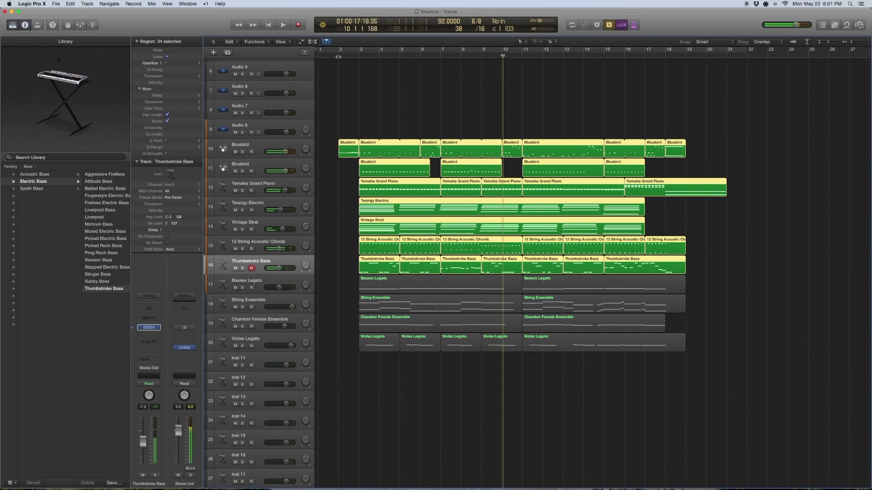
key(ctrl+s)
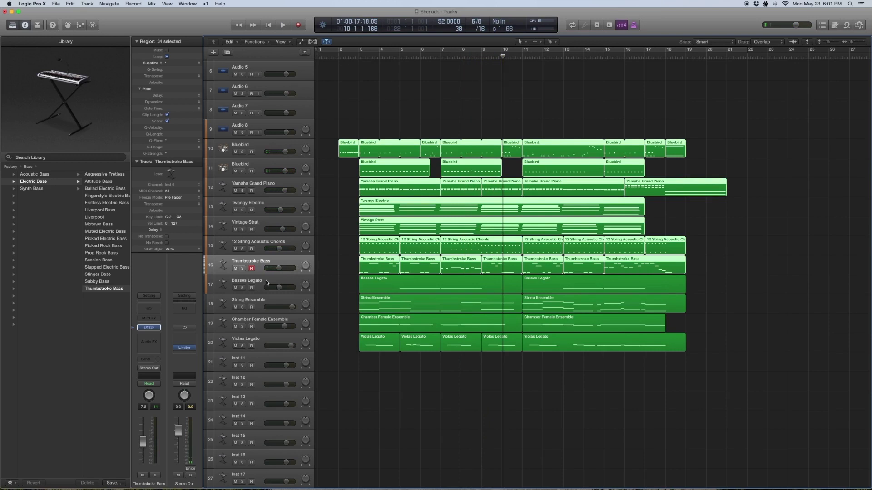
click(266, 282)
Step: Solo both Basses Legato regions and move the playhead back to their start
drag(348, 285, 675, 294)
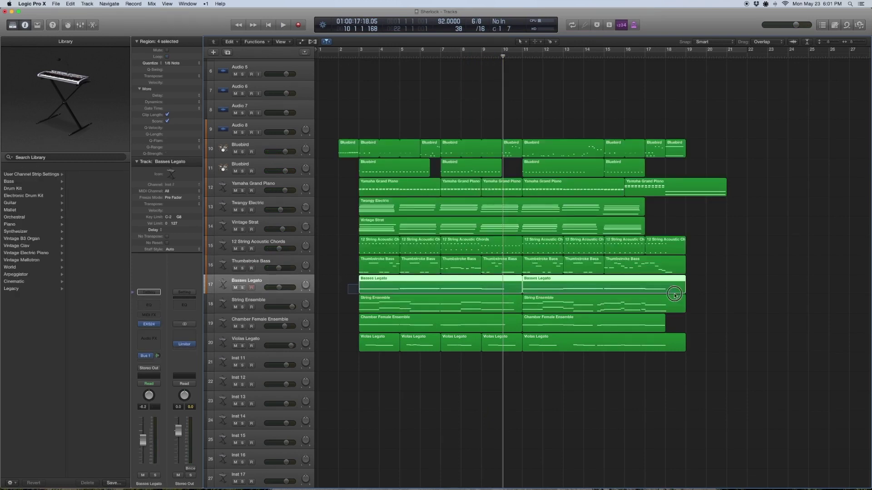
key(ctrl+s)
key(comma)
key(comma)
key(comma)
key(comma)
key(comma)
key(comma)
key(comma)
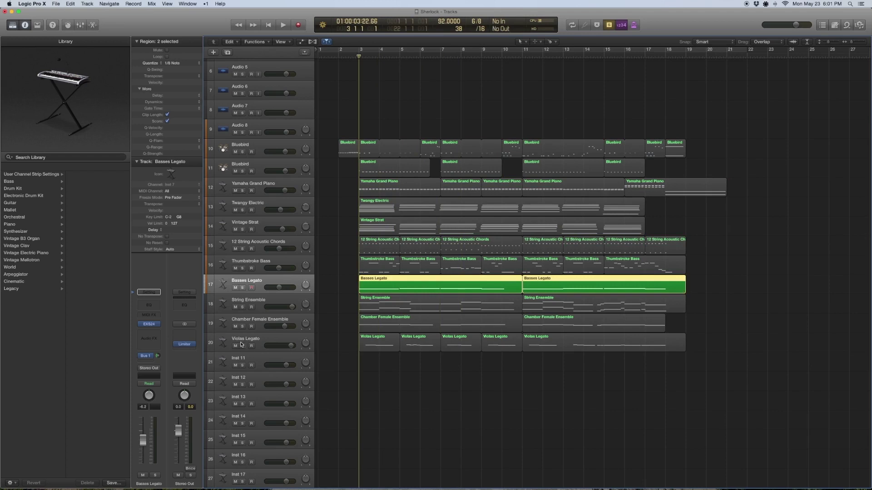
Step: List the Basses Legato patch under the library's Strings, then select it with the Thumbstroke Bass regions
click(134, 324)
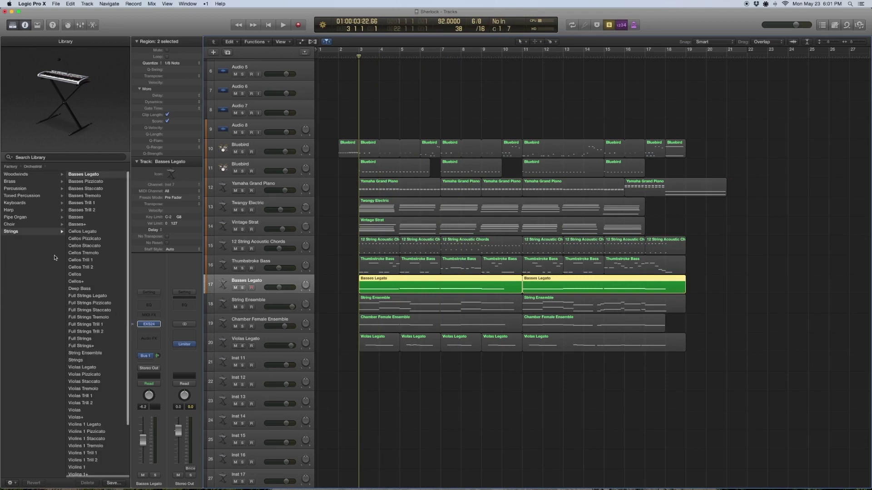
scroll(45, 245, left, 3)
click(72, 232)
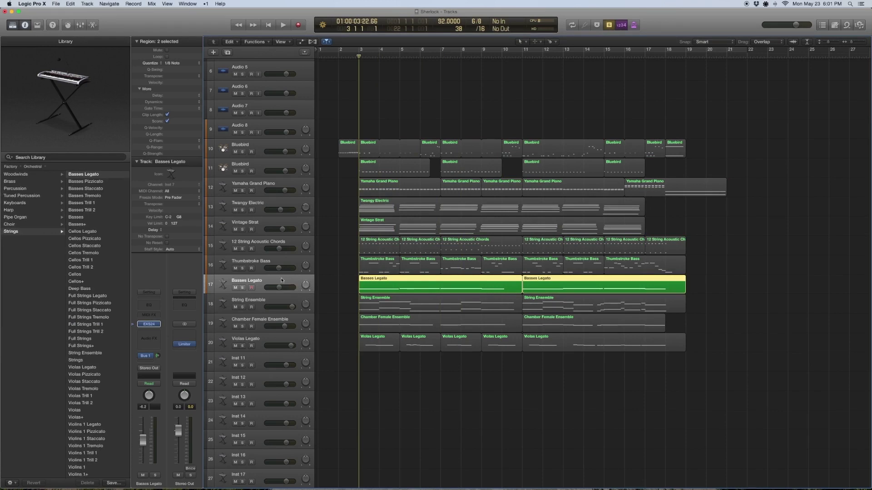
double_click(376, 284)
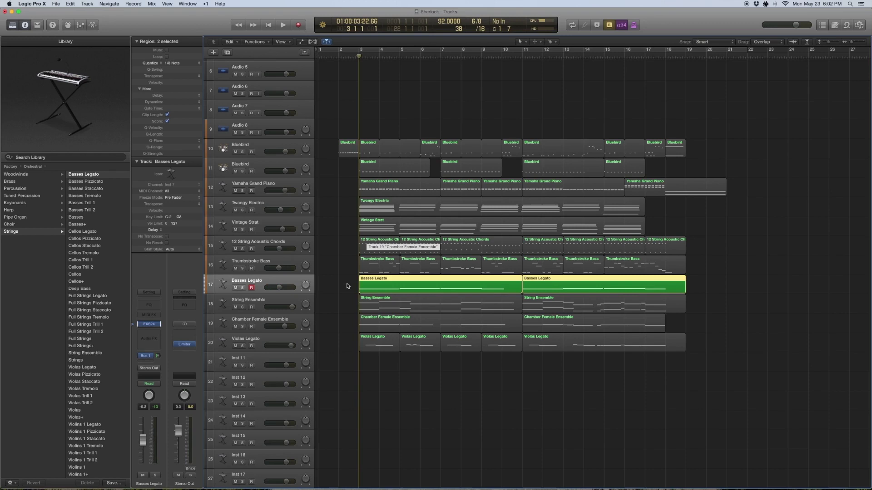
drag(346, 286, 708, 276)
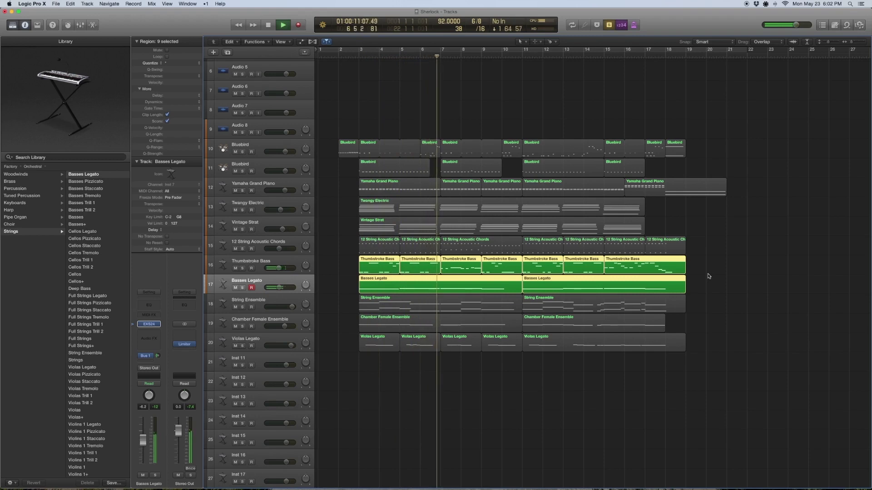
key(space)
key(ctrl+s)
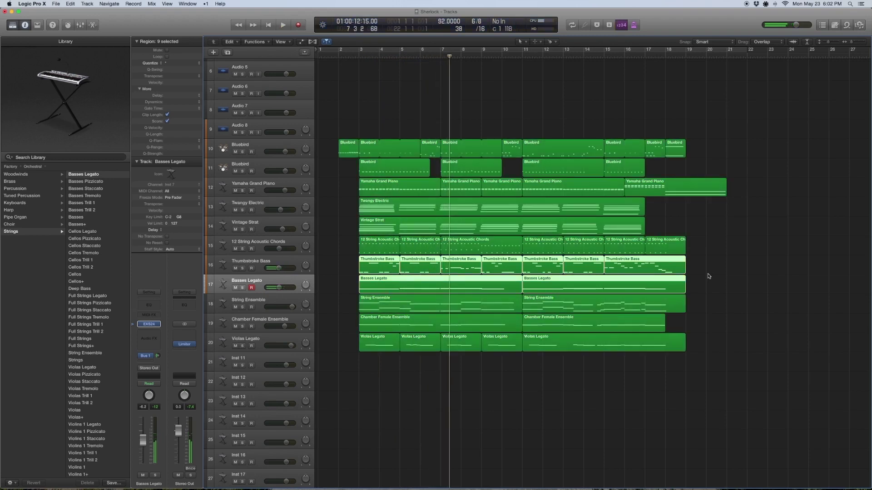
click(247, 300)
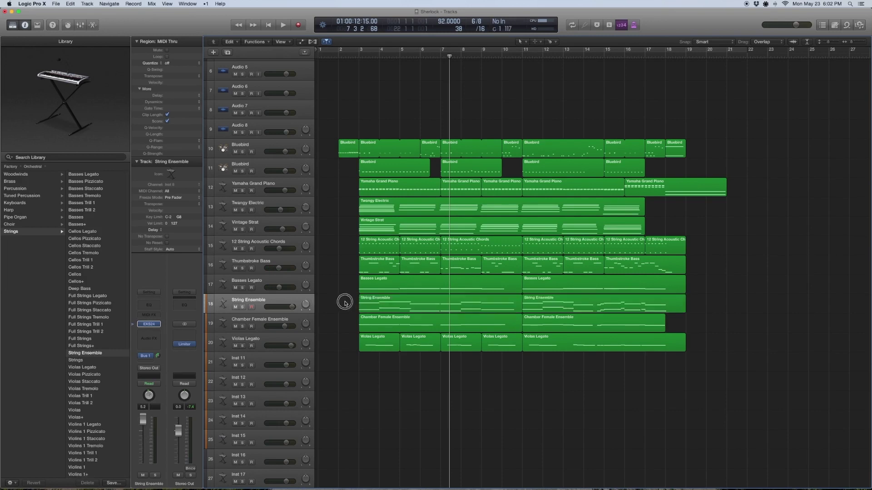
double_click(363, 303)
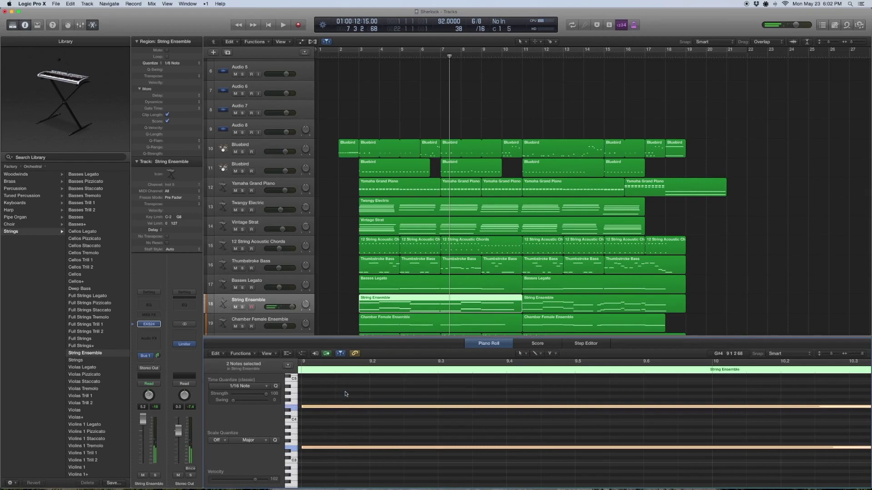
key(comma)
key(comma)
key(comma)
key(comma)
key(comma)
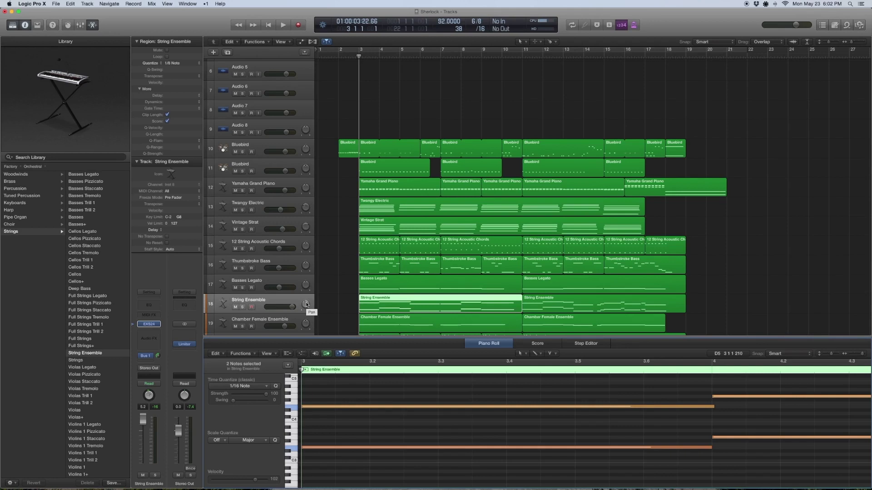
key(ctrl+s)
key(space)
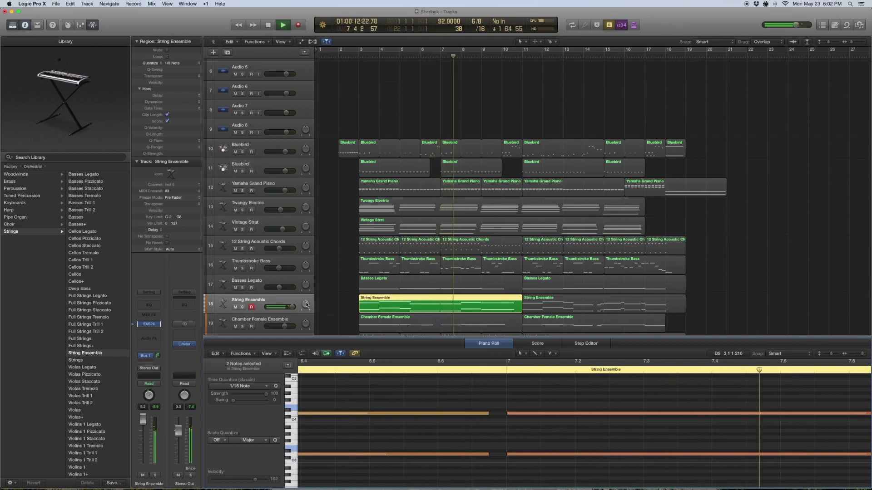
key(space)
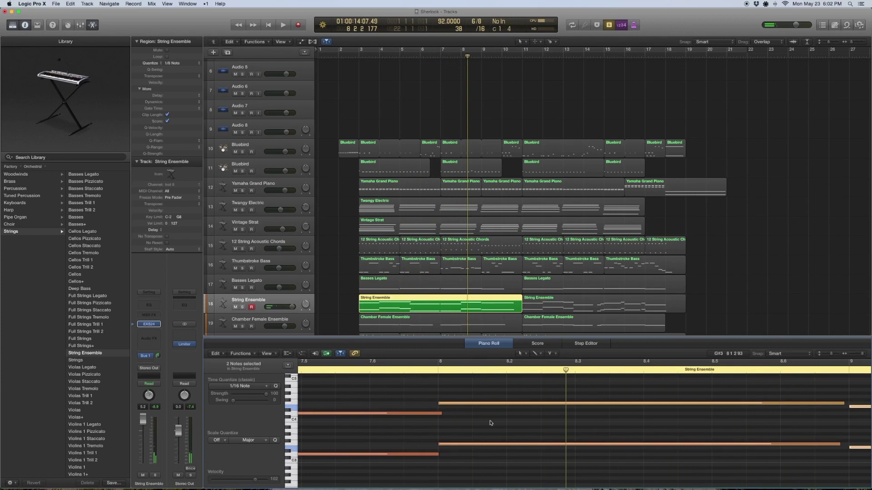
key(super+a)
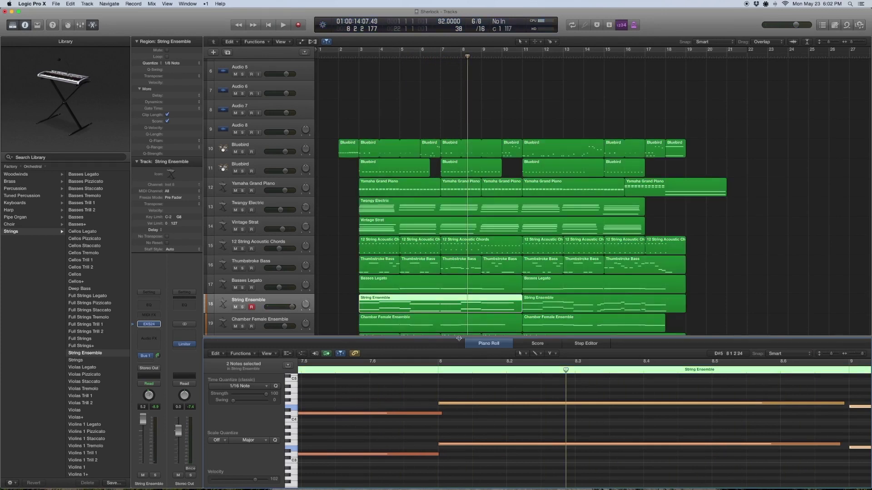
key(e)
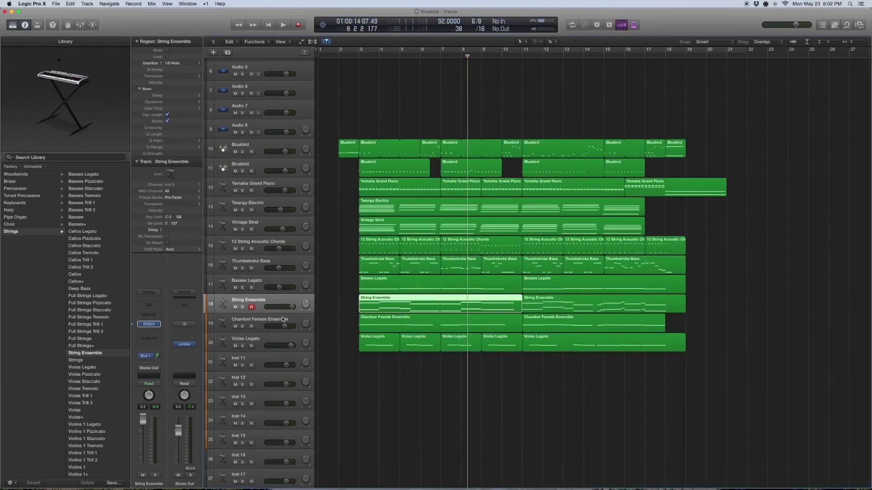
Step: Select the Chamber Female Ensemble track and show its choir patch in the Library
click(272, 319)
scroll(268, 336, down, 1)
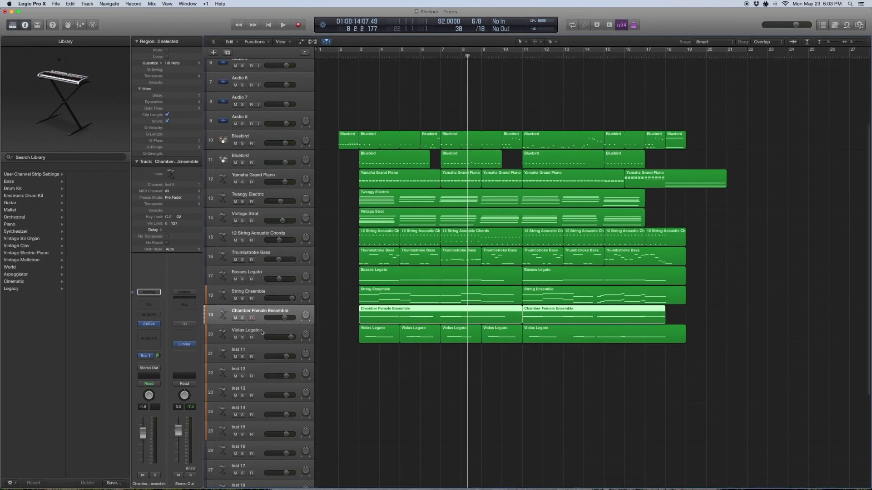
click(135, 327)
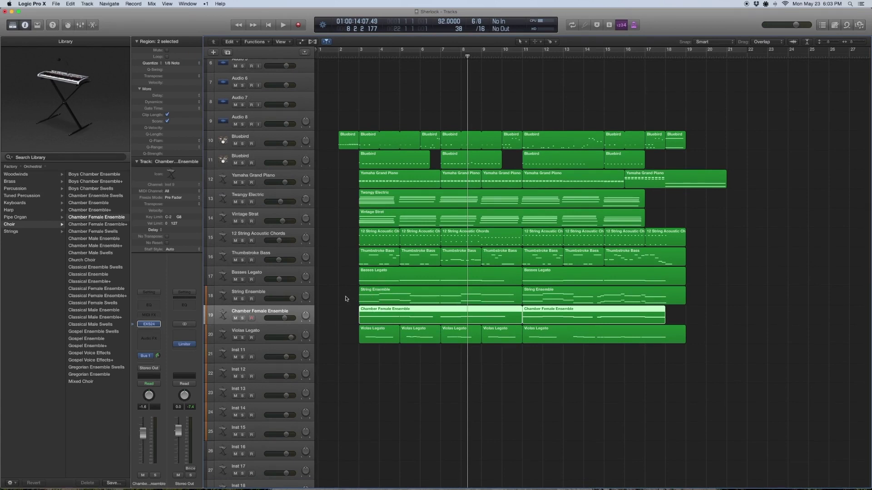
scroll(3, 233, left, 3)
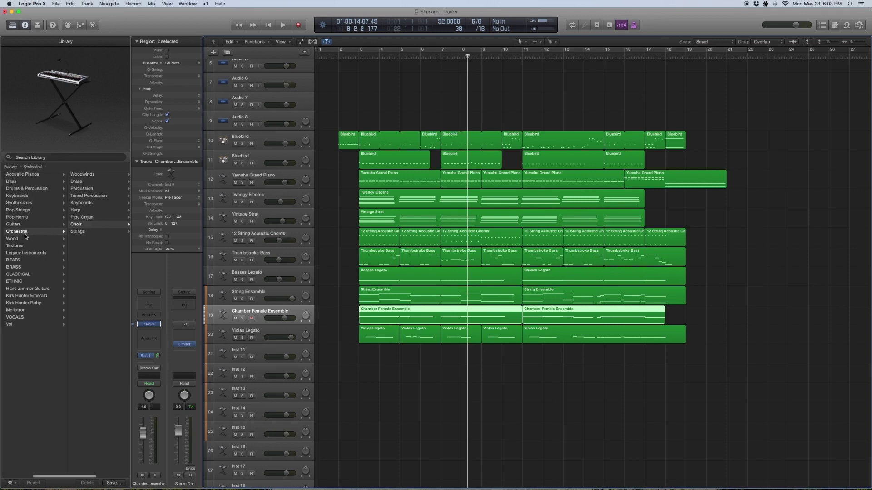
scroll(92, 217, right, 3)
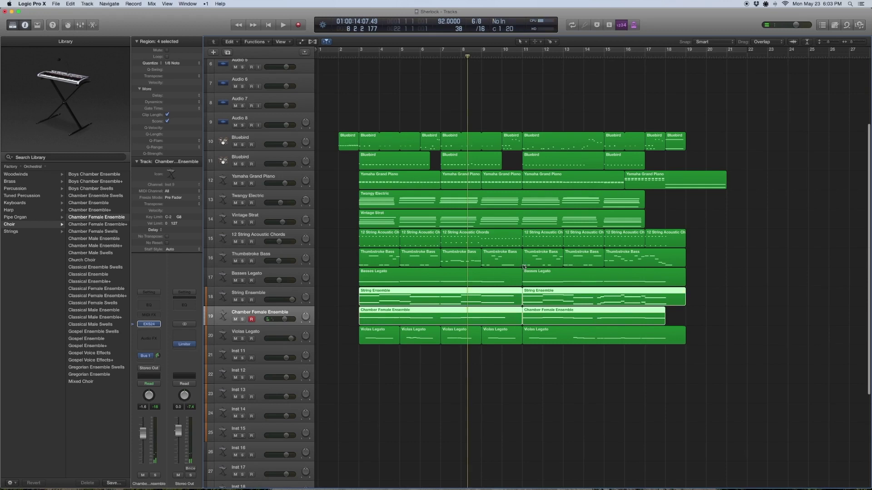
Step: Solo and play the String Ensemble and choir regions, then stop and turn solo off
key(ctrl+s)
key(shift+space)
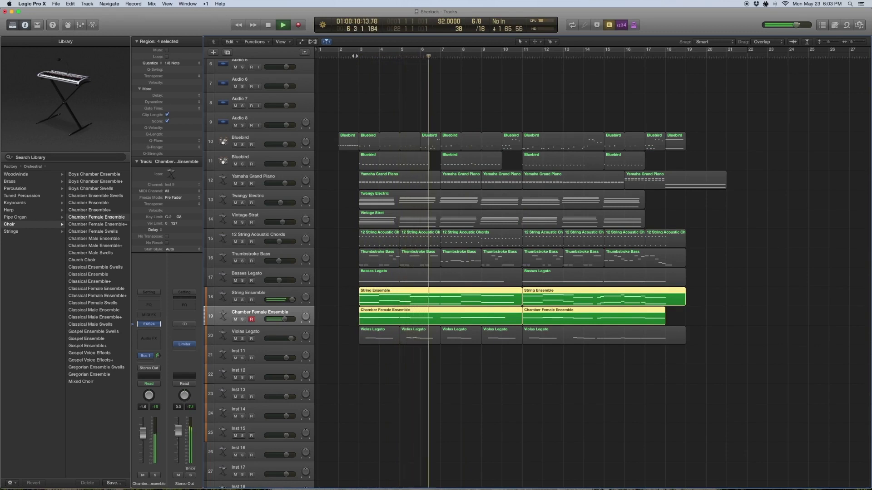
key(space)
key(ctrl+s)
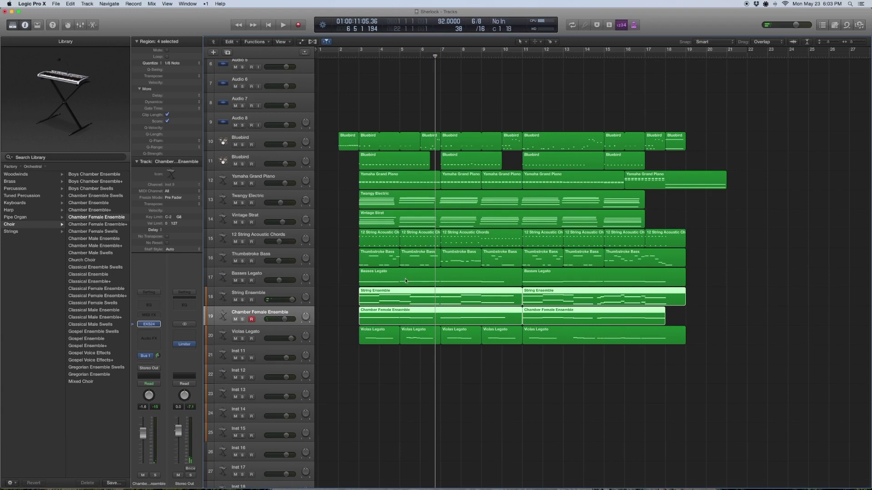
Step: Select the five Violas Legato regions and show the Violas Legato patch in the Library
click(273, 331)
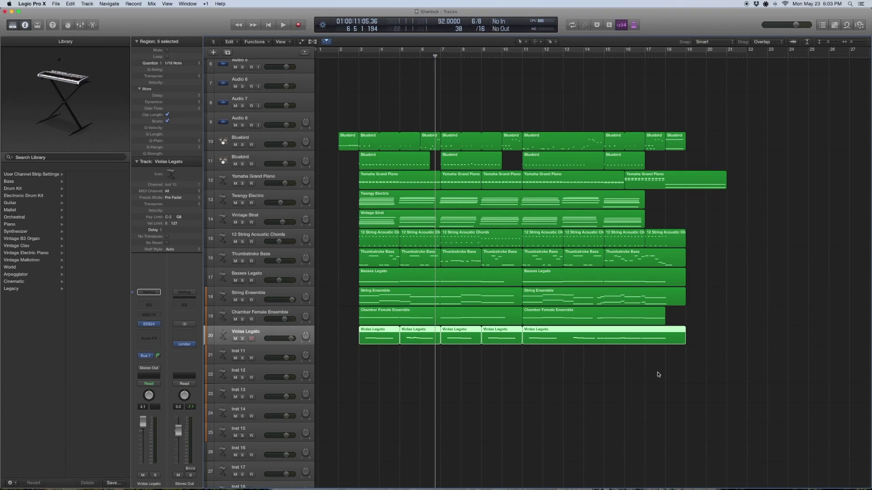
drag(675, 375, 377, 335)
key(comma)
key(comma)
key(comma)
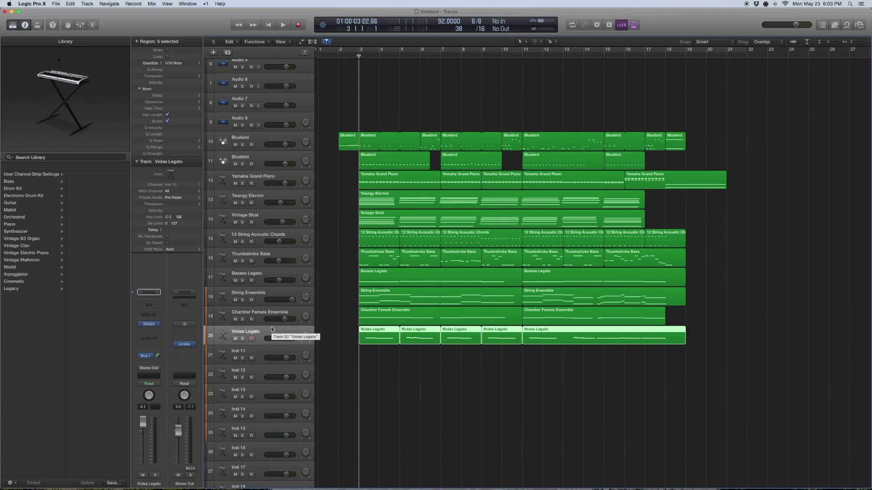
click(134, 327)
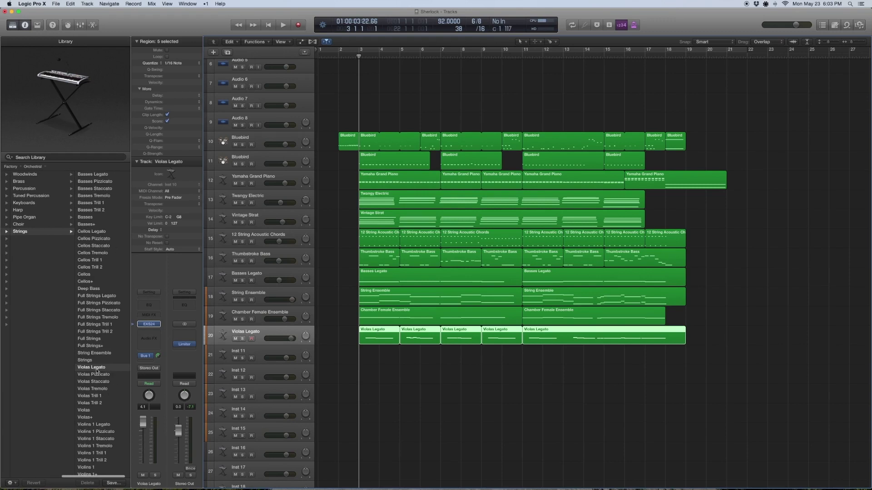
scroll(49, 290, left, 3)
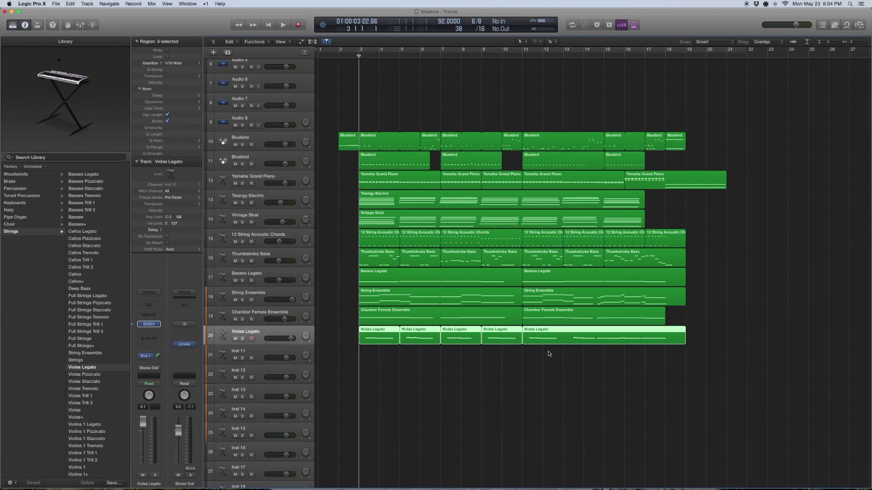
Step: Play the Violas Legato regions, then select the later string, choir and violas regions from bar 11
drag(645, 366, 375, 337)
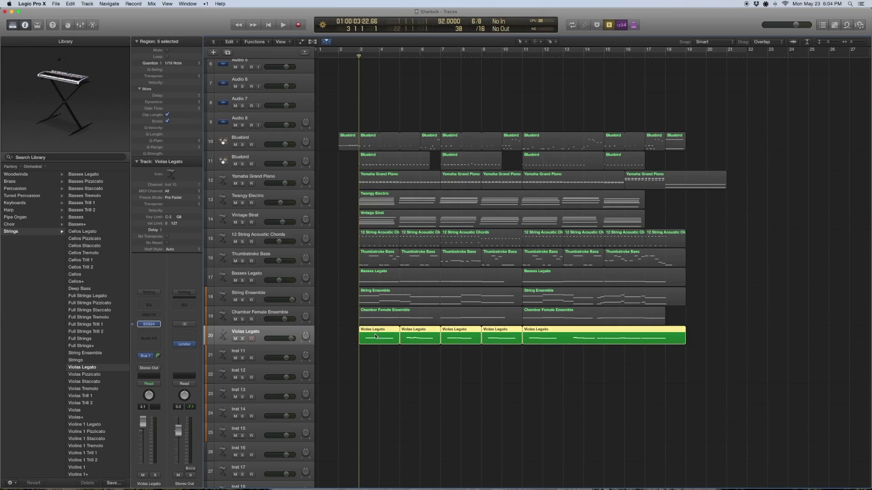
key(space)
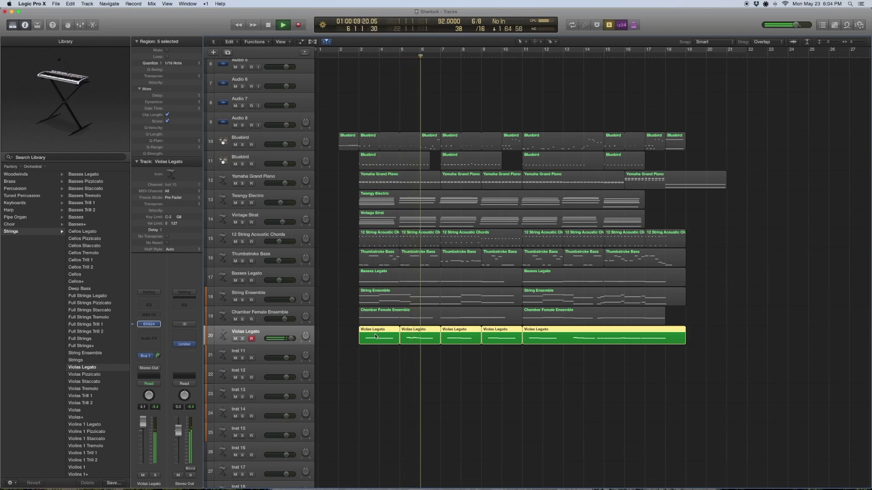
key(space)
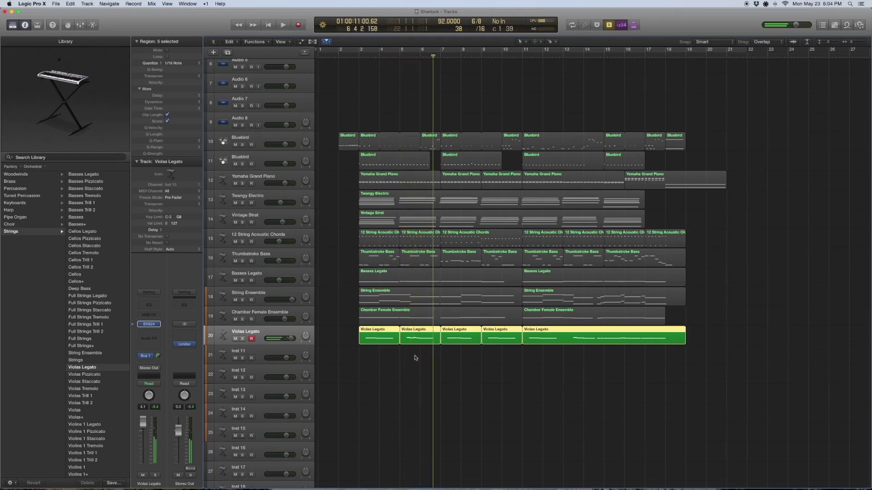
drag(683, 381, 593, 303)
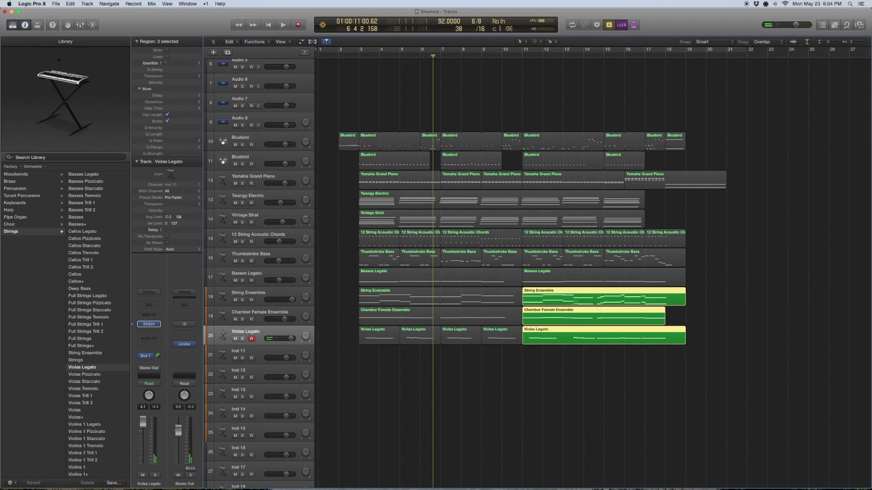
click(523, 55)
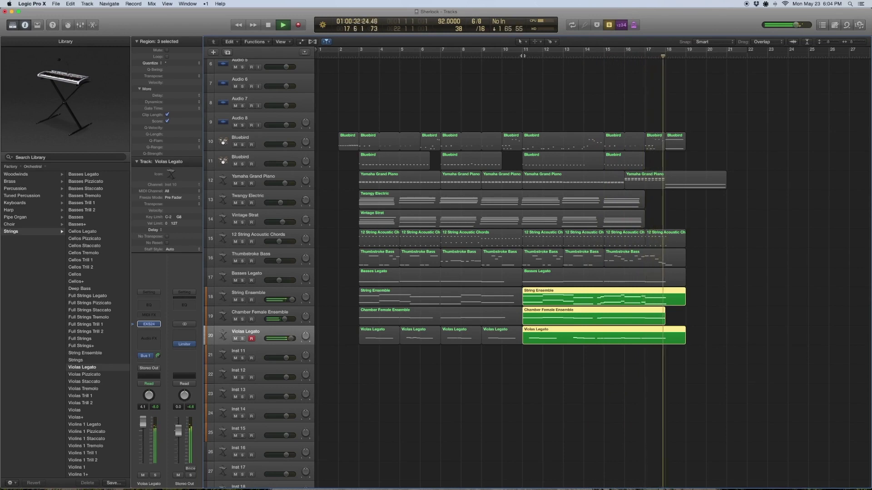
key(space)
key(super+a)
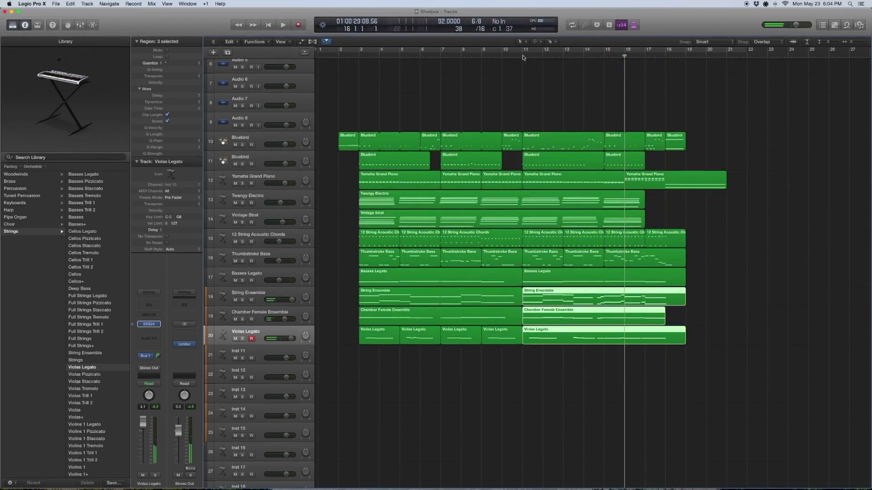
click(649, 184)
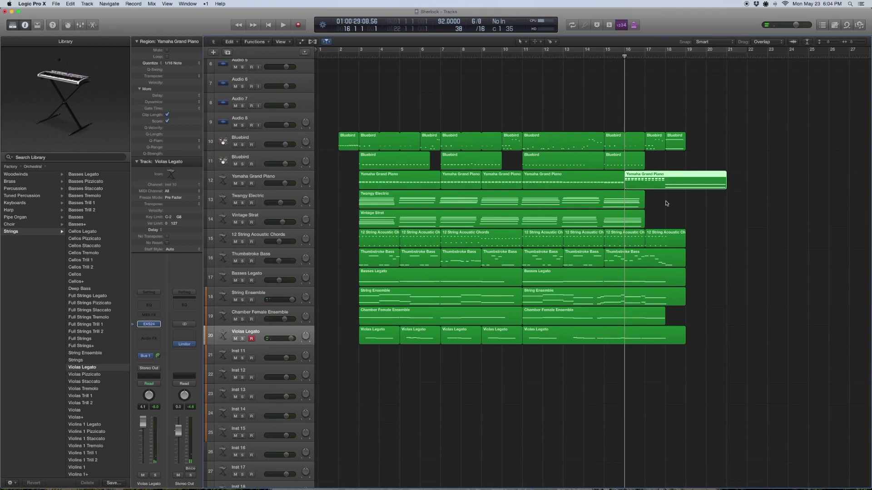
click(663, 181)
key(ctrl+s)
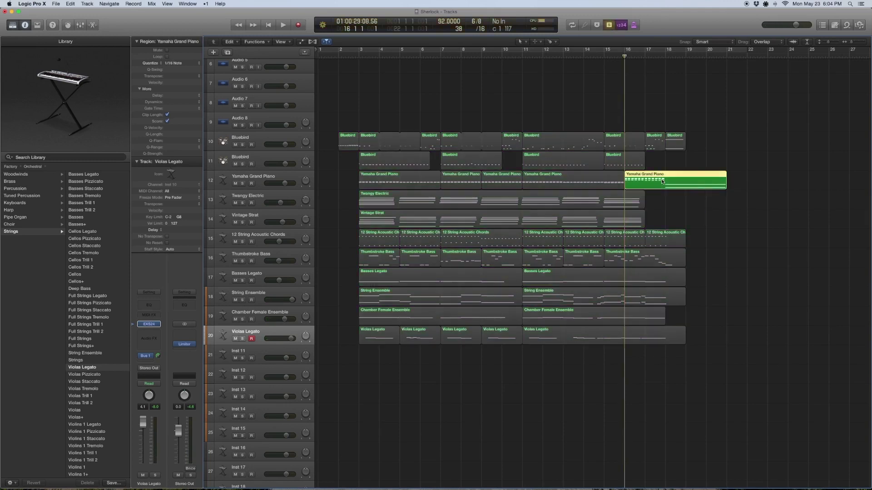
key(.)
key(space)
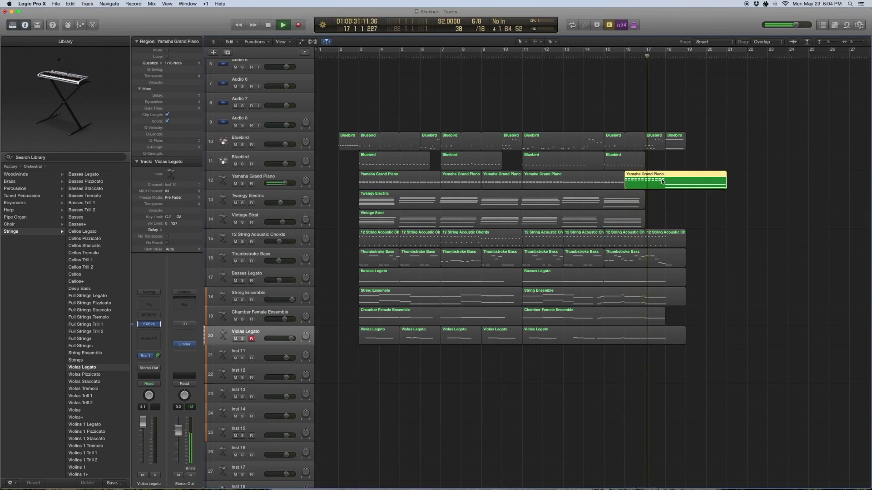
key(space)
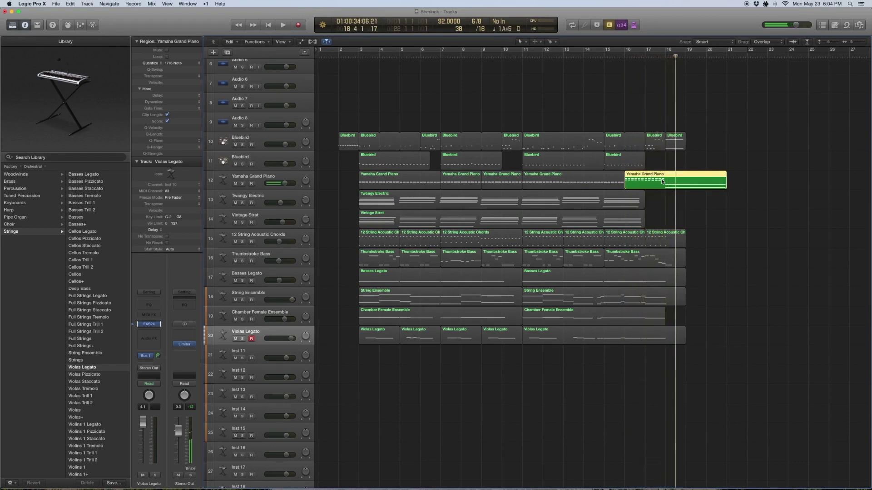
key(ctrl+s)
key(comma)
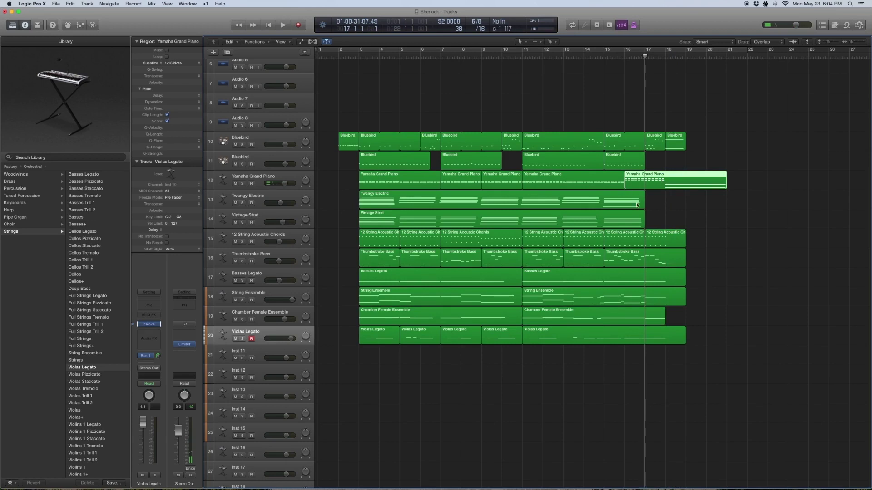
drag(671, 218, 661, 365)
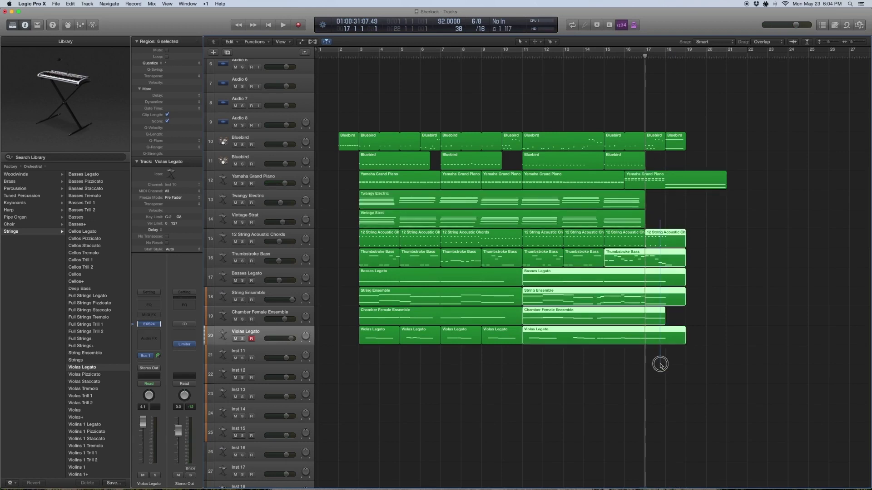
Step: Marquee-select every Basses Legato, String Ensemble, Chamber Female Ensemble and Violas Legato region
drag(748, 360, 664, 221)
click(724, 387)
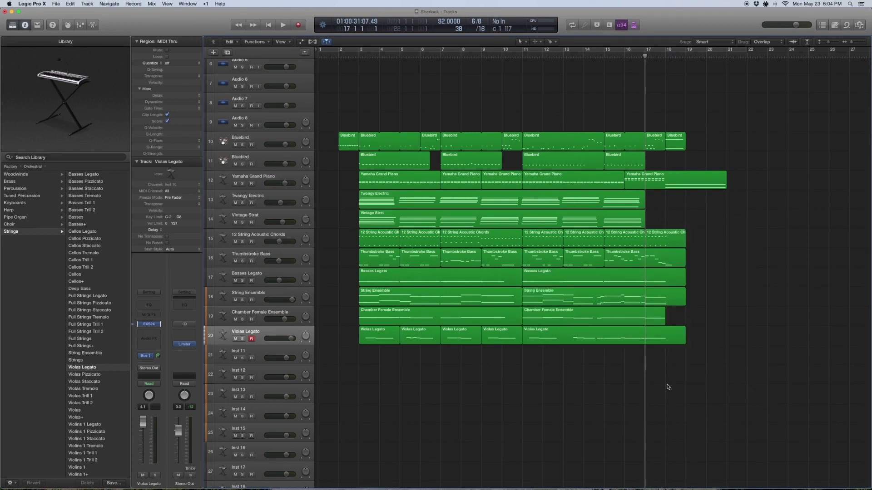
drag(720, 375, 359, 264)
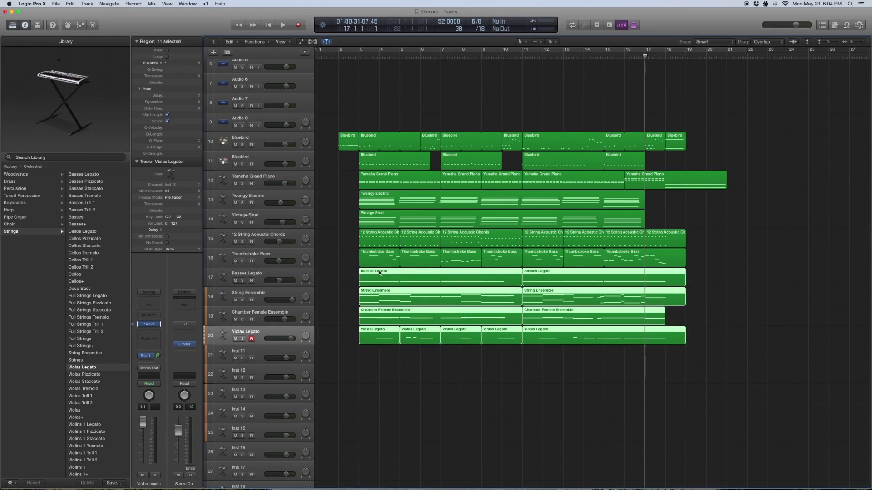